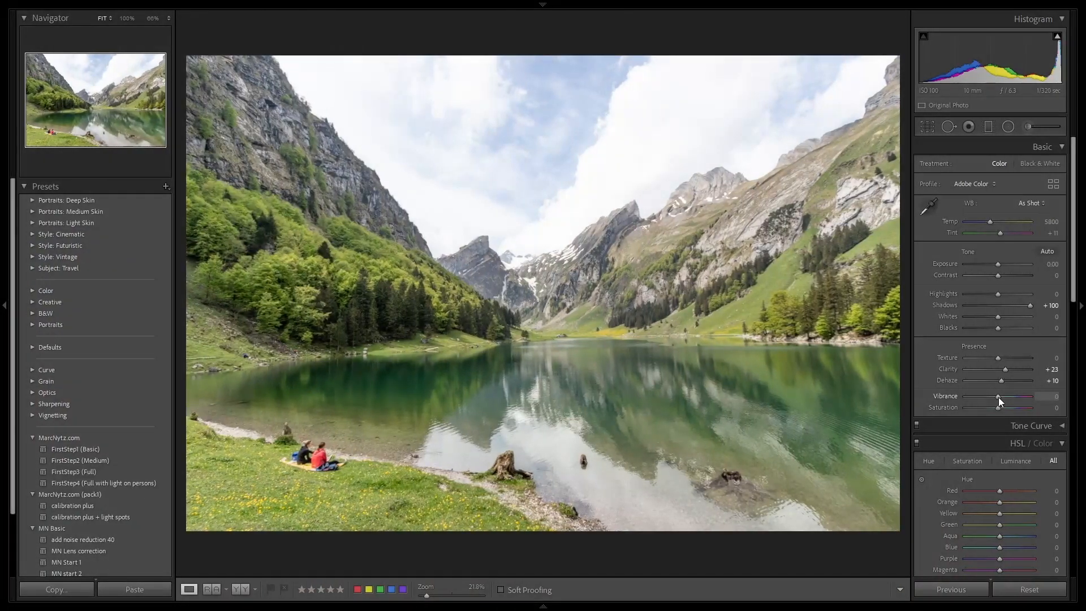
- Set the lake photo's blue luminance to -60 and shift its blue hue toward aqua
left_click_drag(1038, 396, 1015, 403)
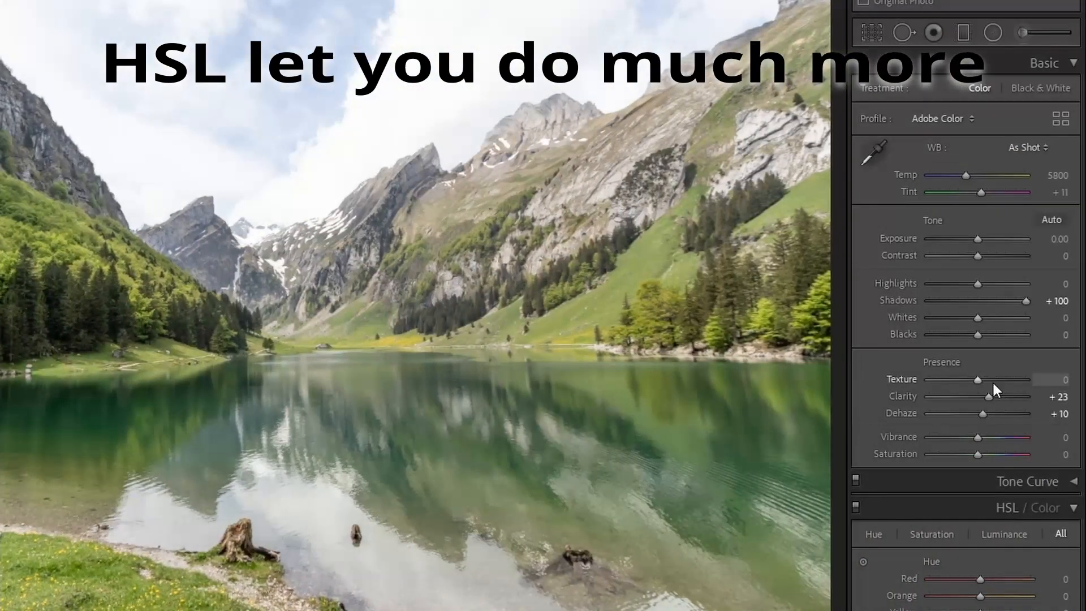
scroll(992, 381, "down", 10)
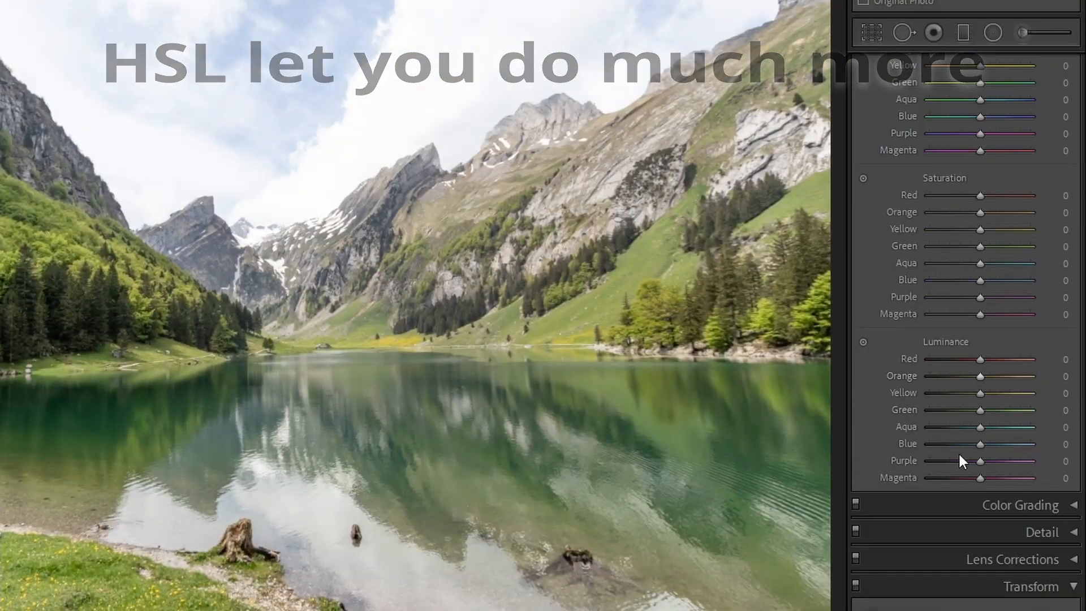
left_click_drag(978, 449, 949, 455)
left_click_drag(979, 116, 976, 113)
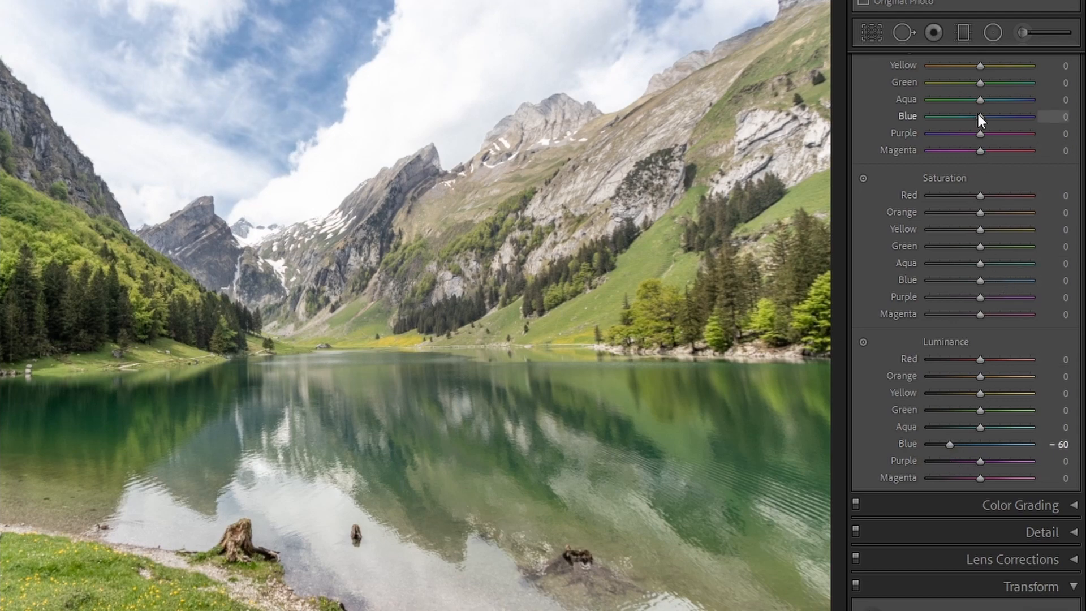
left_click_drag(976, 113, 961, 120)
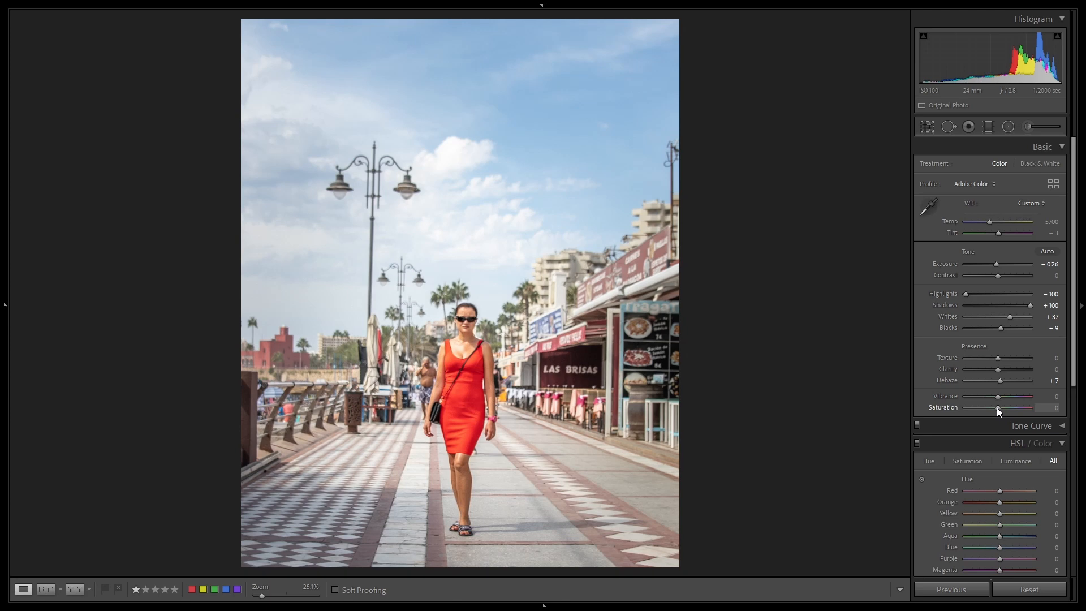
- Try raising the overall Saturation of the promenade photo to +28, inspect the red dress up close, and reset the slider
left_click_drag(996, 408, 1003, 407)
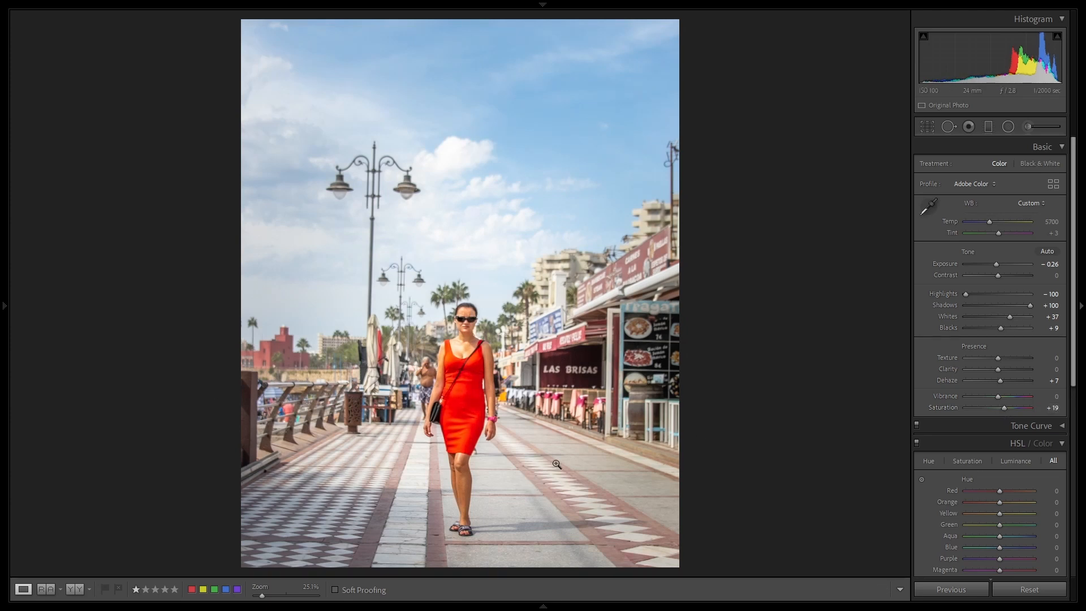
left_click_drag(1004, 408, 1006, 408)
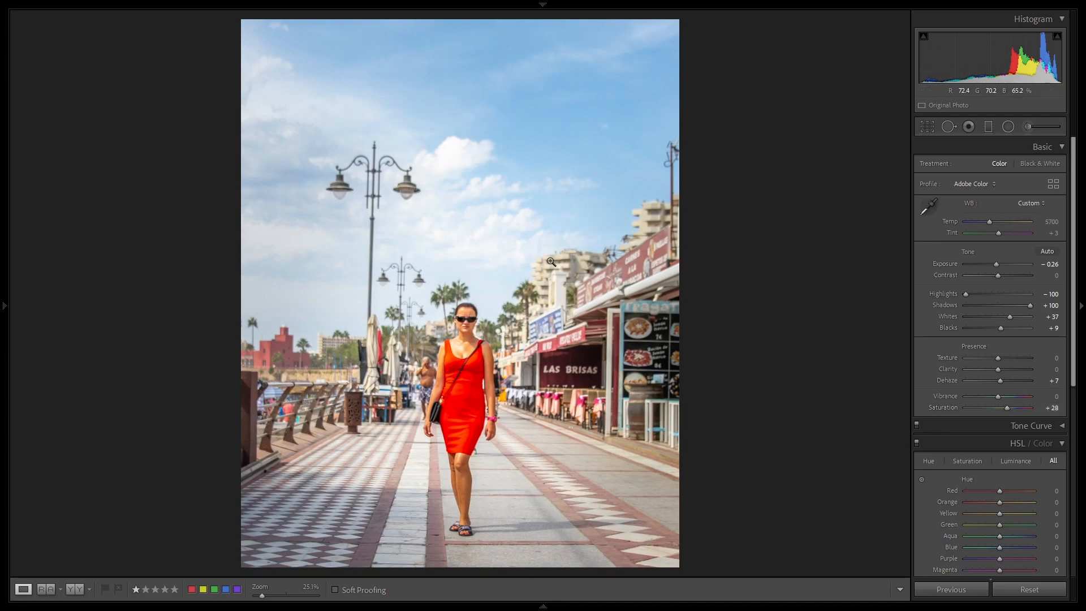
left_click(464, 409)
left_click(464, 410)
mouse_move(1007, 408)
left_mouse_down()
mouse_move(1038, 410)
mouse_move(1006, 410)
left_mouse_up()
double_click(1006, 409)
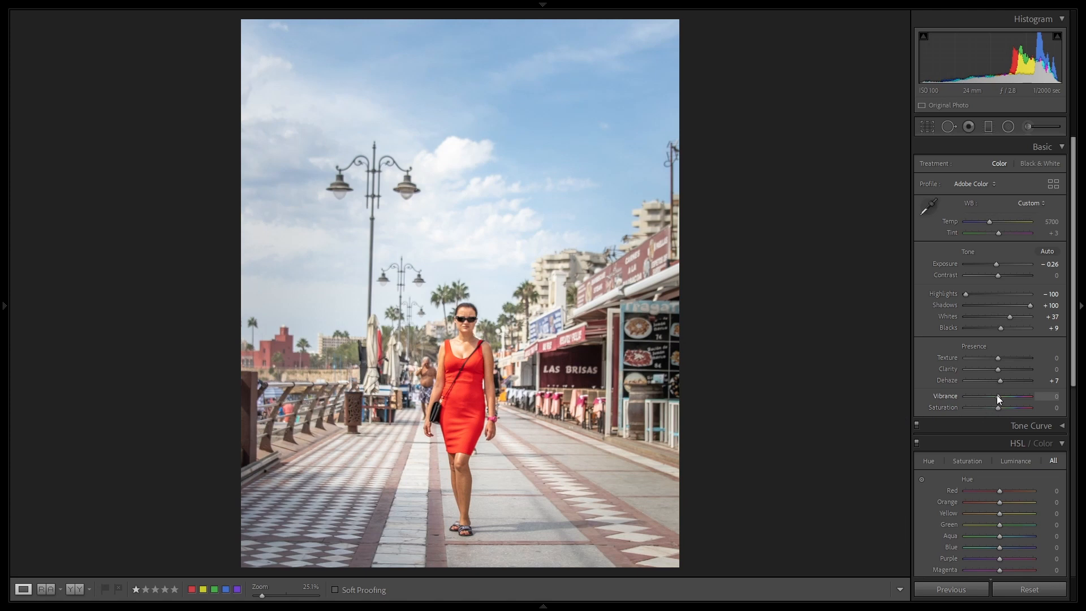
- Try overall Vibrance at +53 and +33, reset it, and inspect the dress and sky up close
mouse_move(997, 397)
left_mouse_down()
mouse_move(1029, 400)
mouse_move(1014, 405)
left_mouse_up()
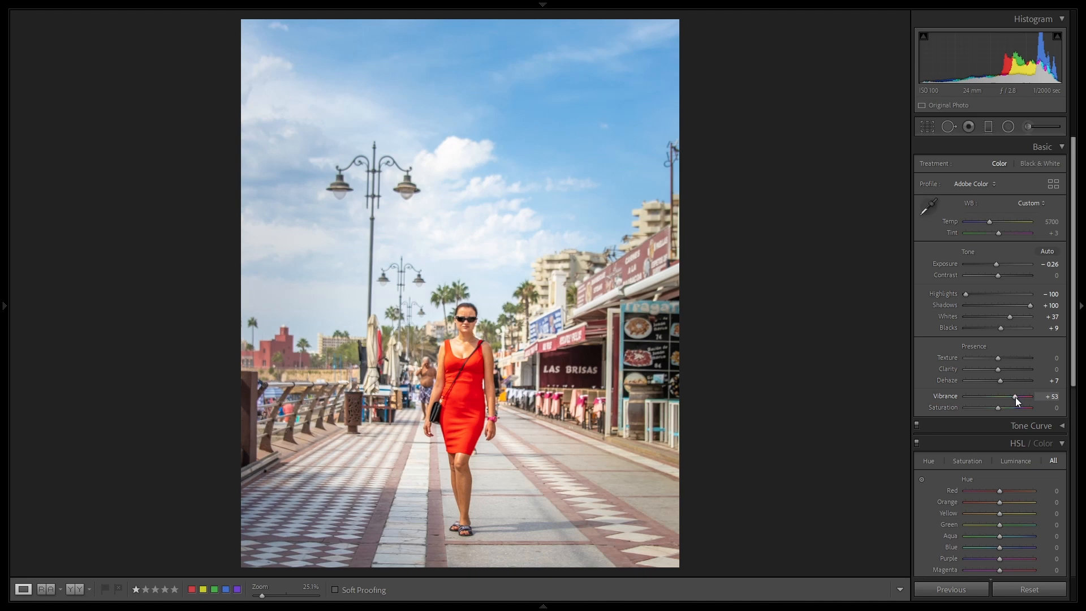
left_click_drag(1018, 398, 1009, 399)
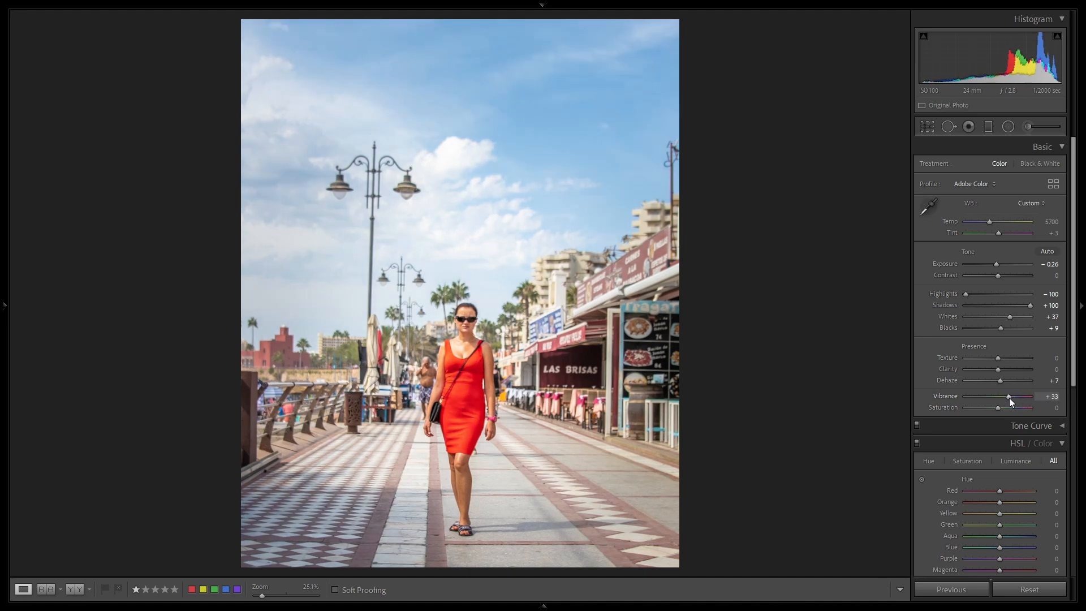
double_click(1009, 396)
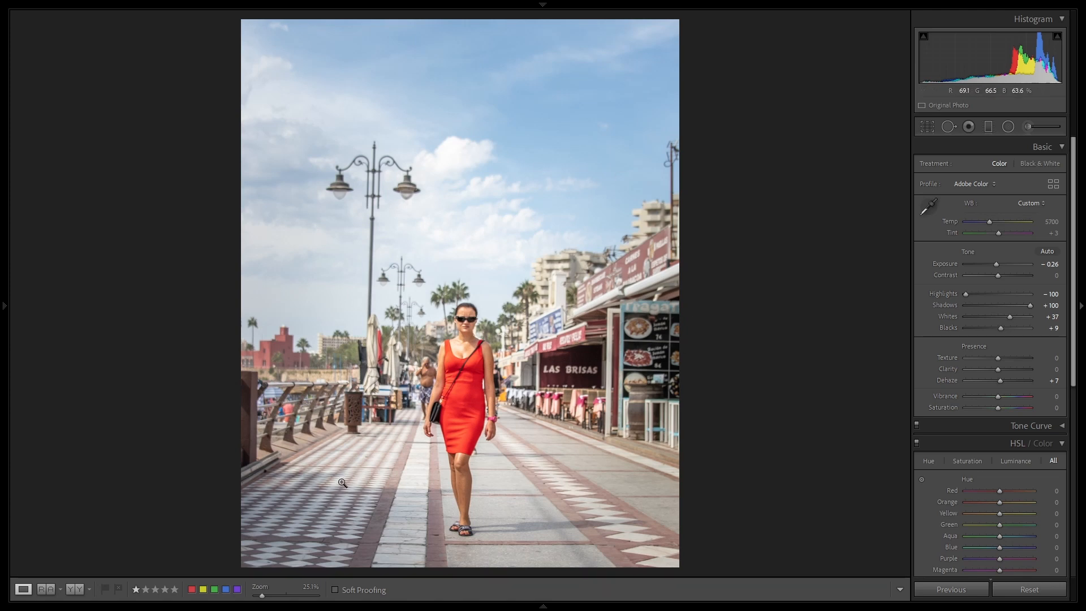
left_click(469, 376)
left_click(468, 375)
left_click(559, 130)
left_click(569, 169)
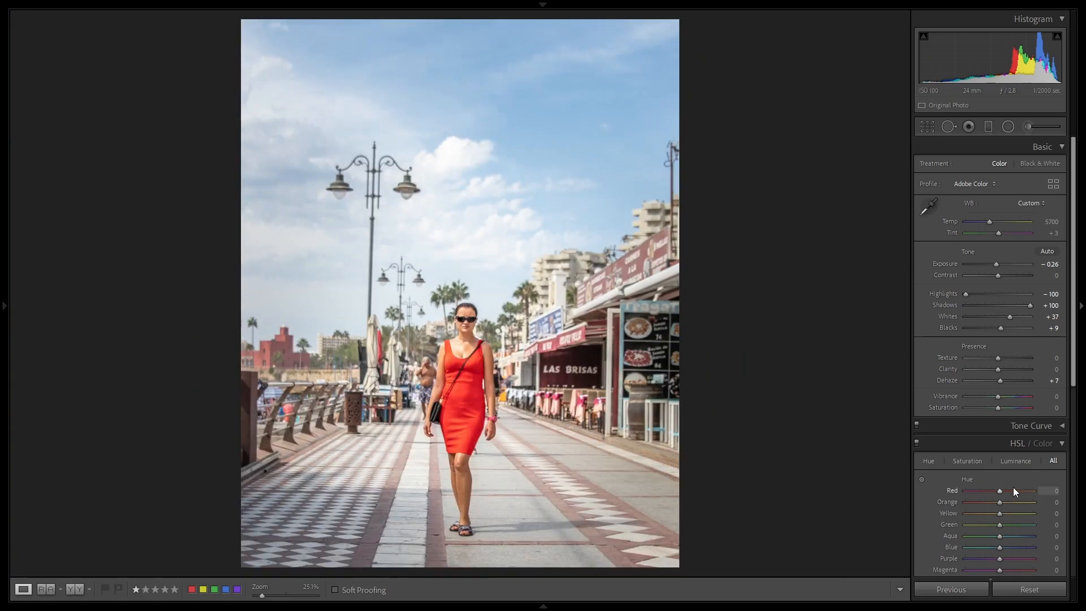
- Try HSL saturation at -17 for red and +53 for blue, resetting each colour after the test
scroll(1010, 430, "down", 3)
scroll(1011, 430, "down", 3)
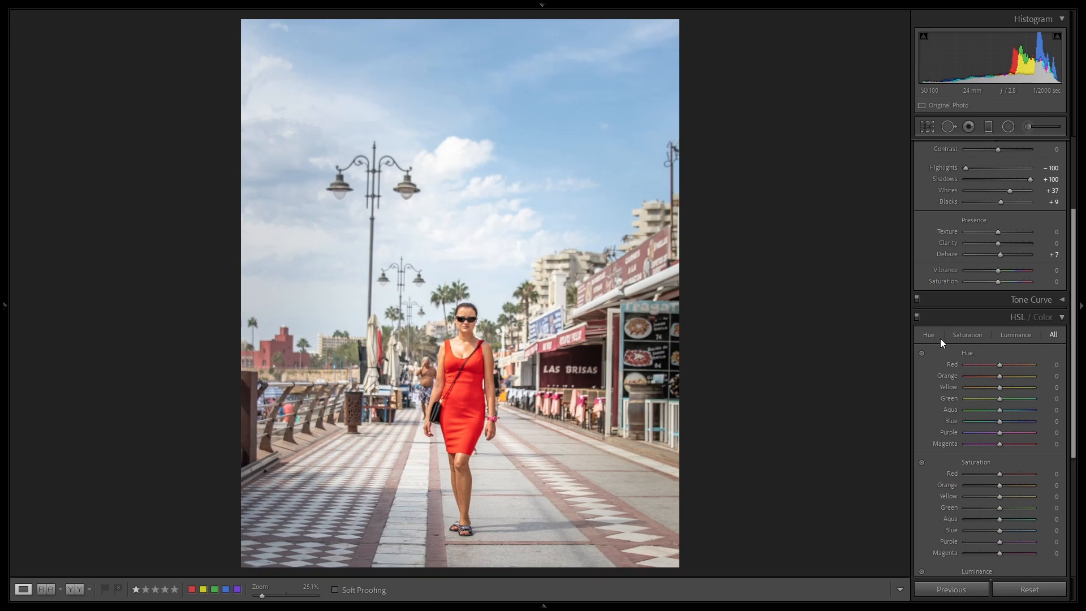
left_click(959, 335)
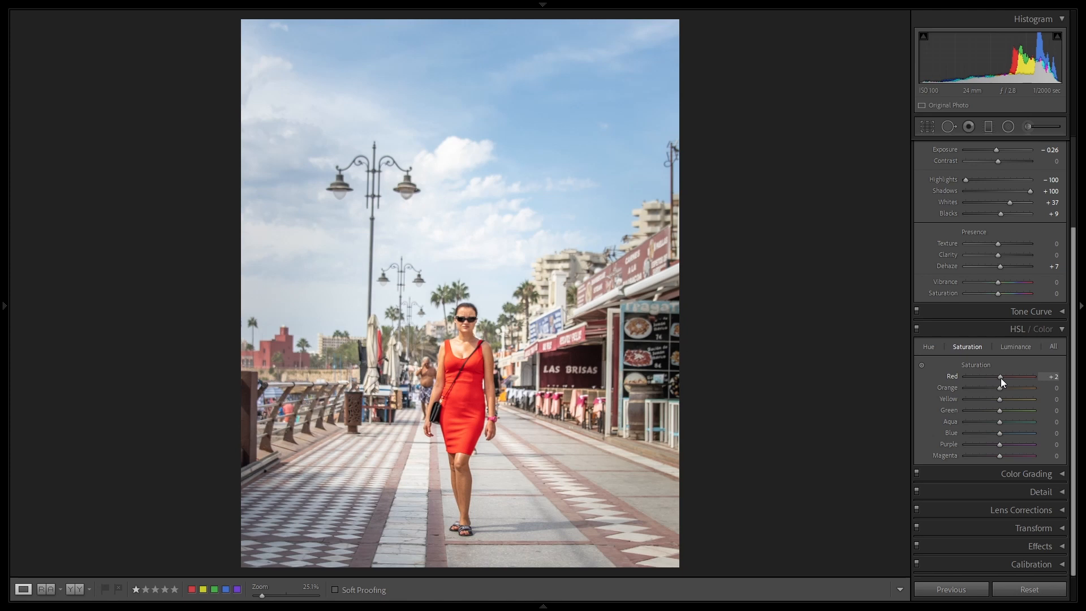
mouse_move(1000, 378)
left_mouse_down()
mouse_move(1023, 382)
mouse_move(979, 382)
mouse_move(1036, 383)
mouse_move(946, 385)
mouse_move(994, 382)
left_mouse_up()
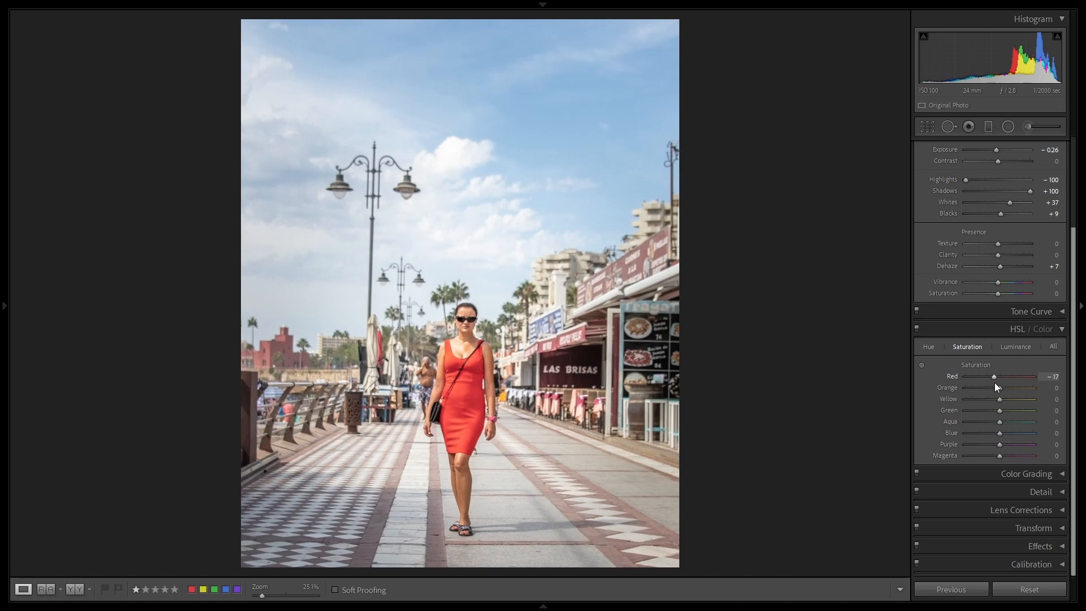
double_click(1016, 375)
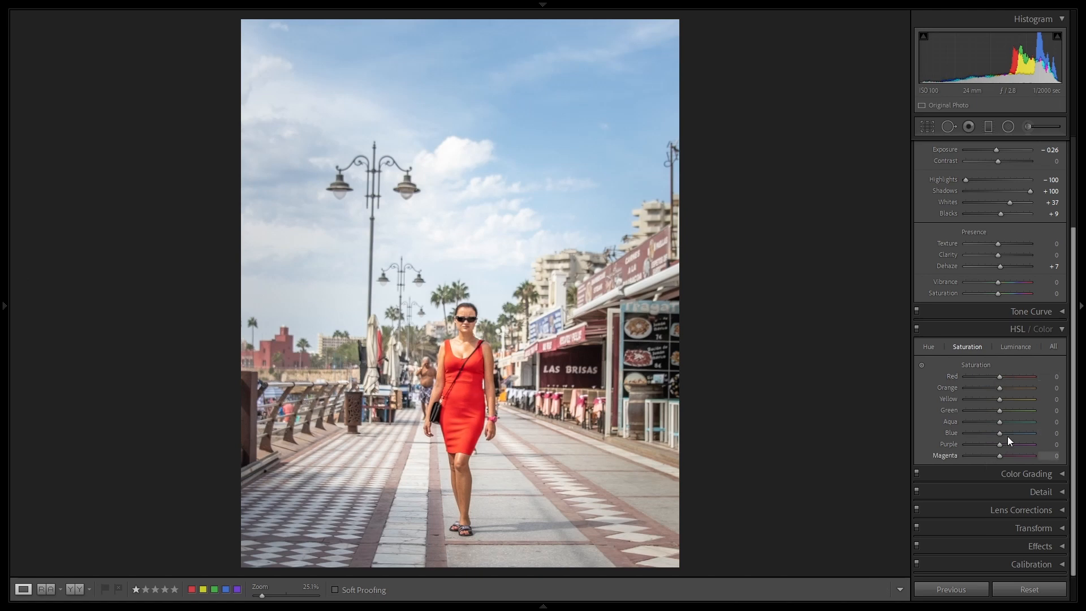
mouse_move(1000, 431)
left_mouse_down()
mouse_move(1030, 432)
mouse_move(989, 437)
mouse_move(1033, 437)
mouse_move(993, 439)
mouse_move(1019, 438)
left_mouse_up()
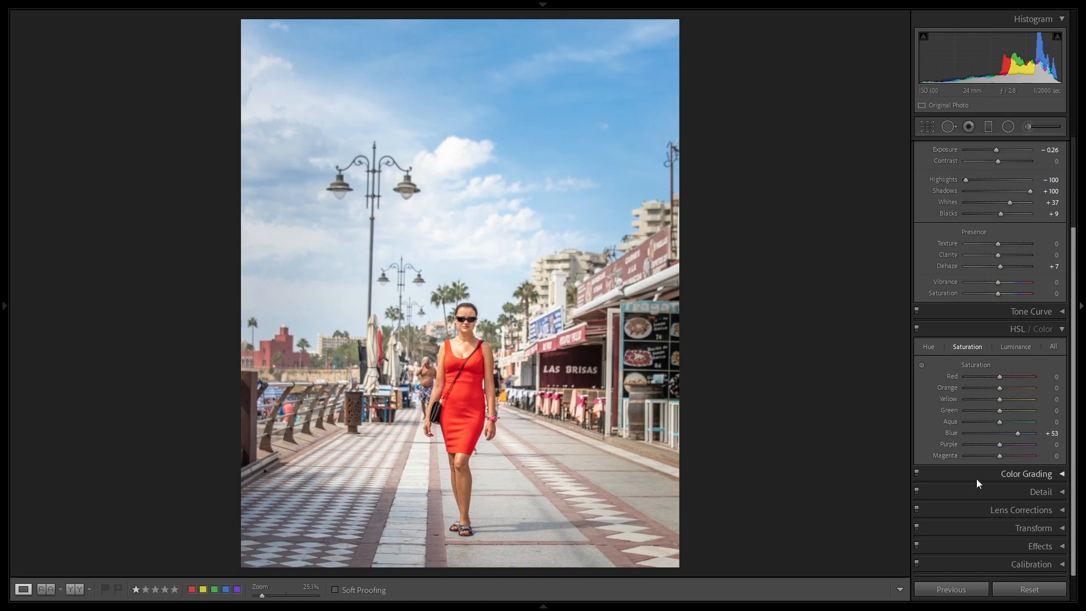
double_click(1017, 434)
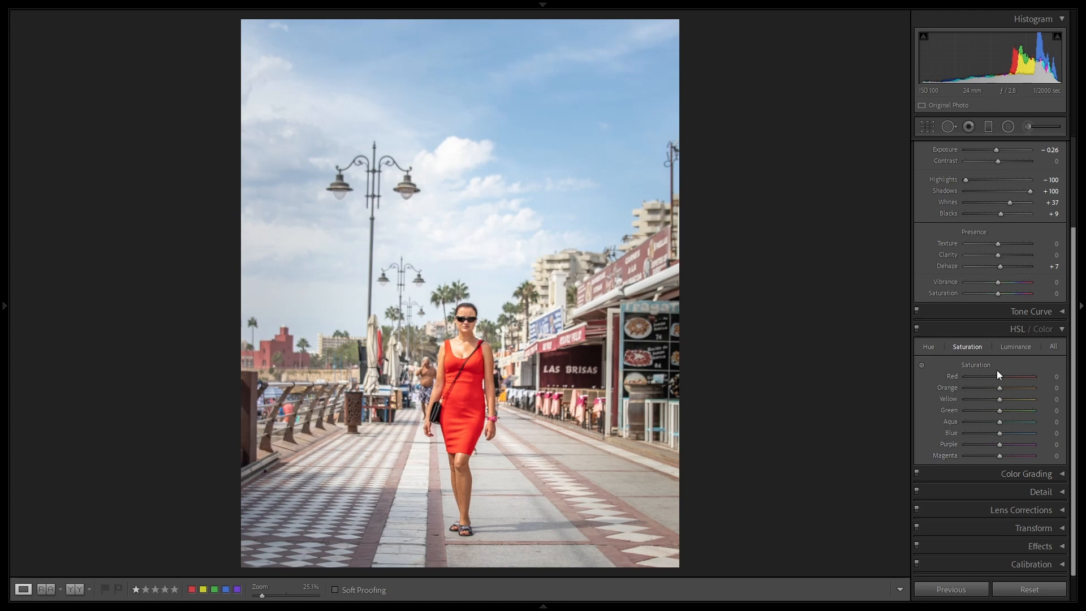
- Try darkening the red dress with a red luminance of -38, and reset it
left_click(1006, 348)
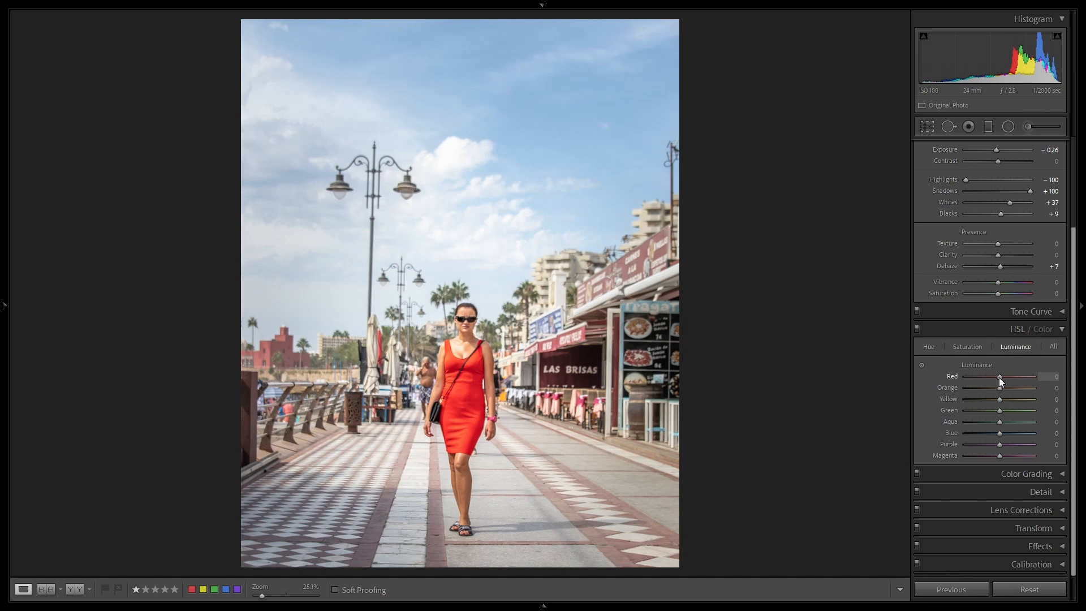
mouse_move(1000, 378)
left_mouse_down()
mouse_move(1033, 379)
mouse_move(977, 383)
mouse_move(986, 379)
left_mouse_up()
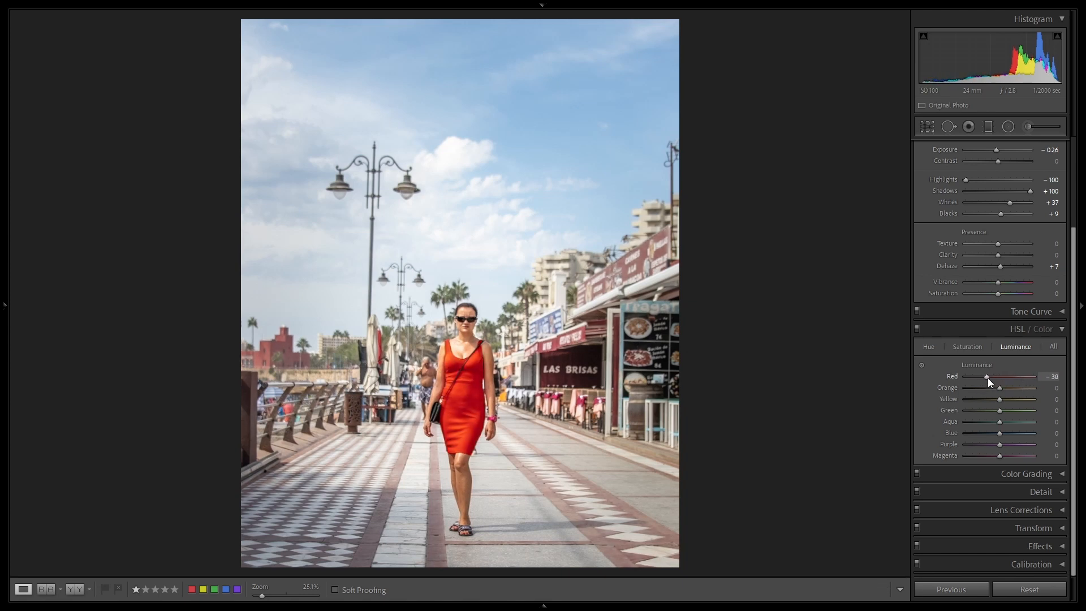
double_click(988, 378)
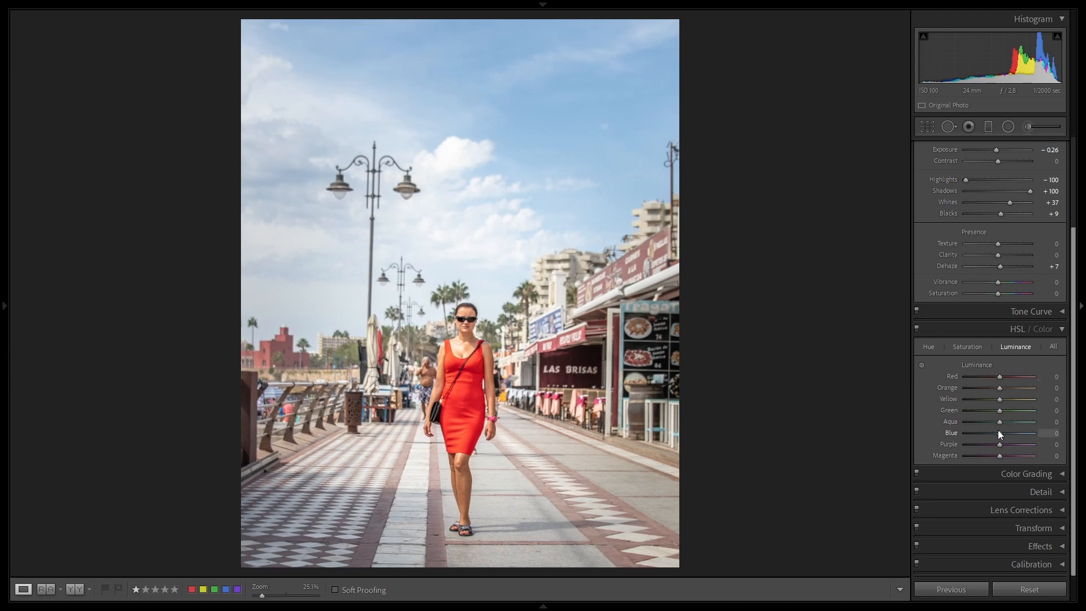
- Darken the sky by setting blue luminance to -45, and raise blue saturation to +30
left_click(514, 206)
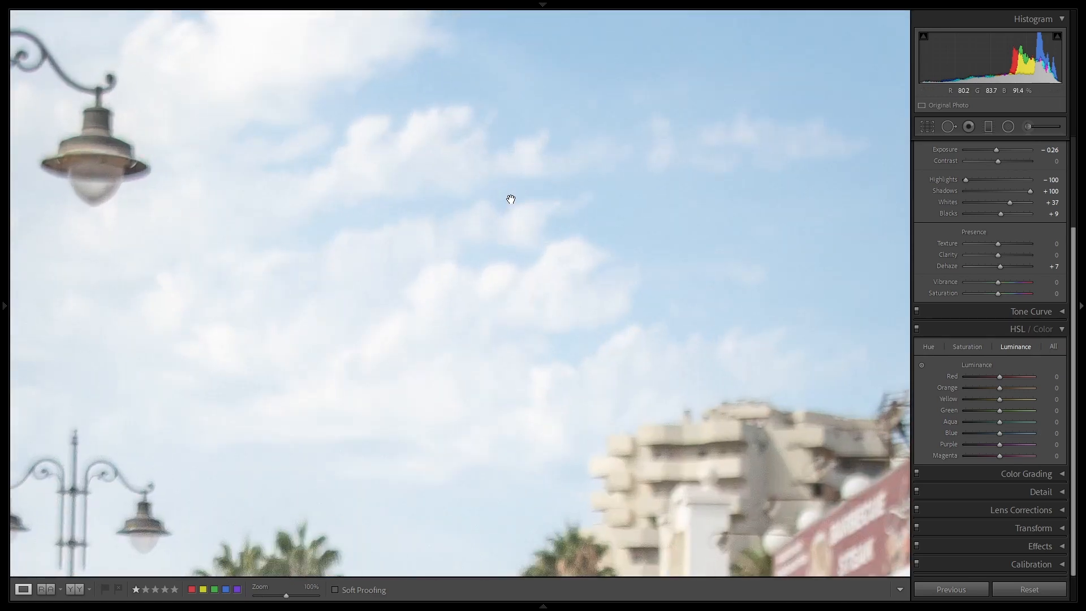
left_click(514, 208)
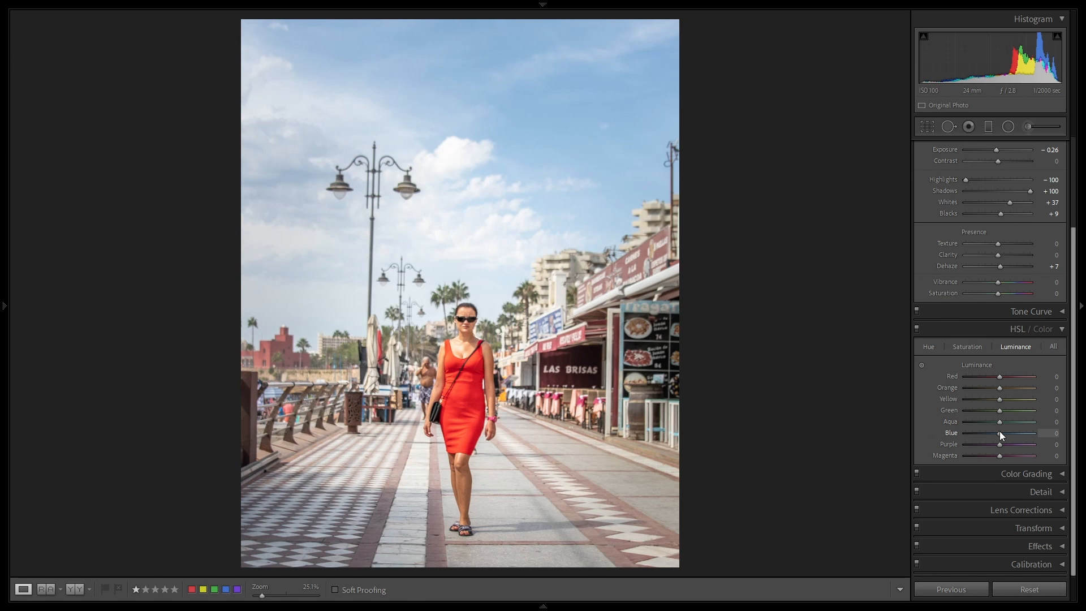
left_click_drag(999, 432, 954, 432)
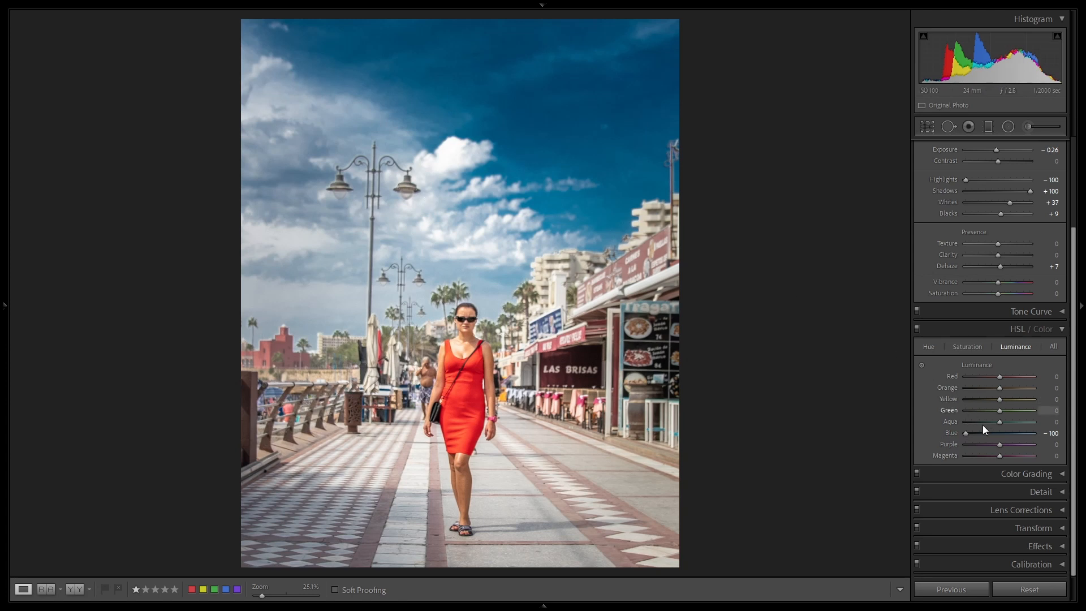
left_click_drag(994, 432, 984, 434)
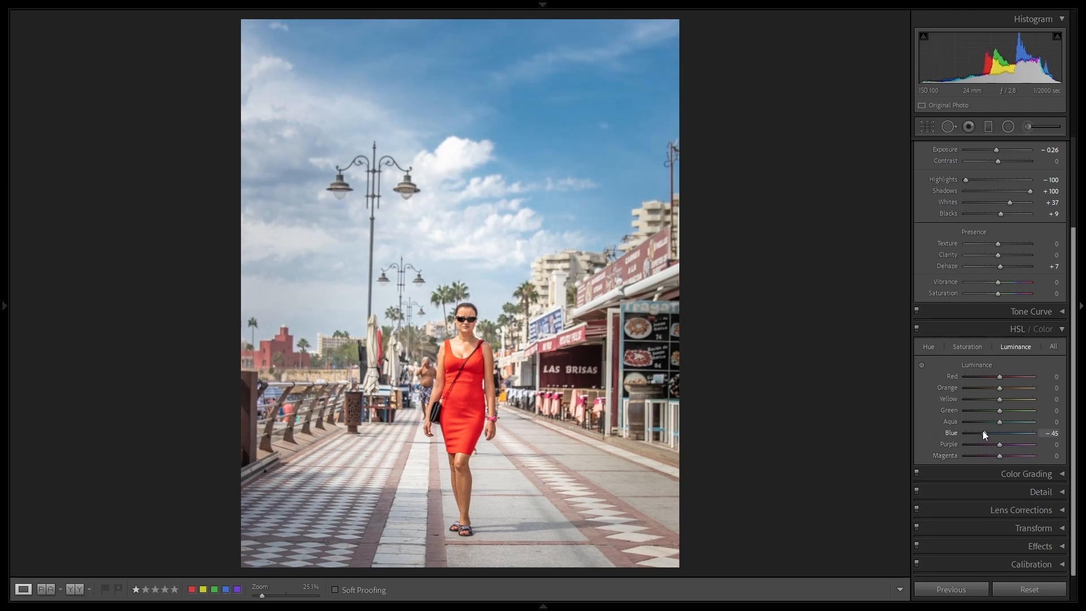
left_click(966, 347)
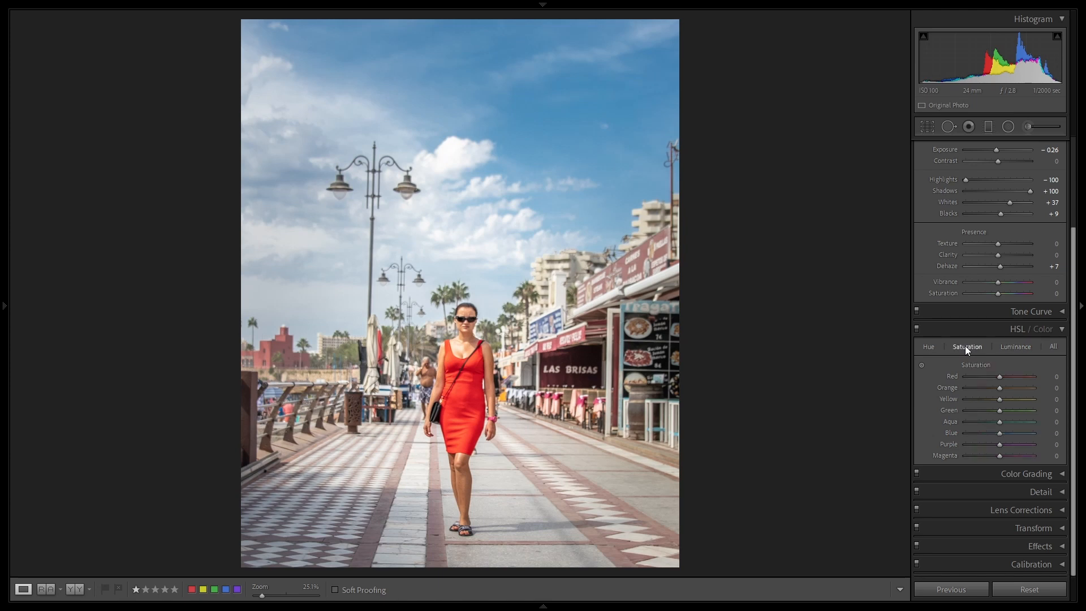
mouse_move(1000, 433)
left_mouse_down()
mouse_move(1022, 437)
mouse_move(1009, 439)
left_mouse_up()
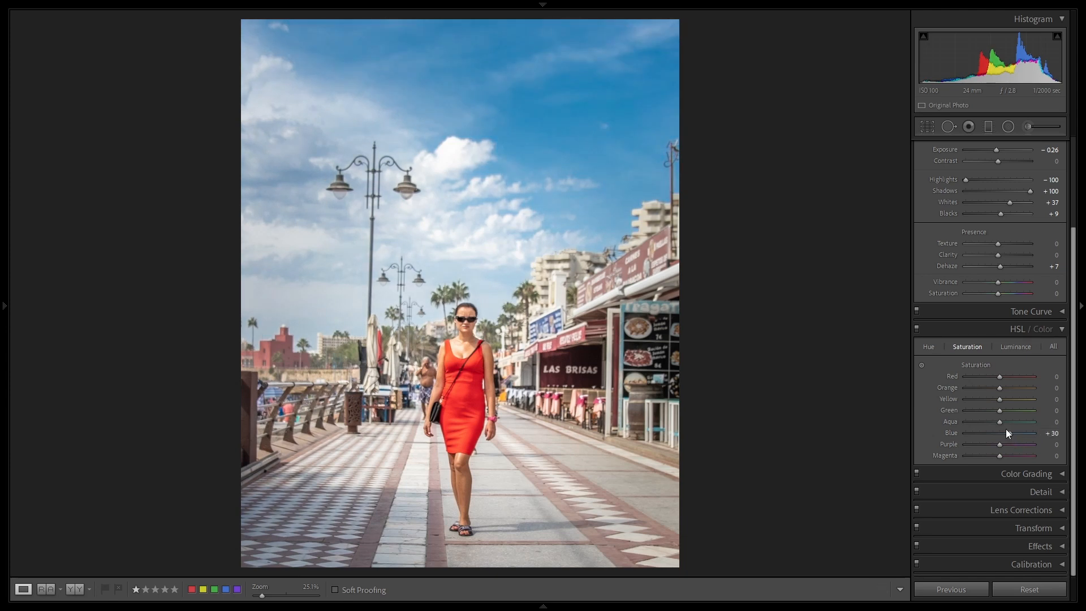
- Set the red hue to -12 and raise red saturation to +13 for the dress
left_click(928, 347)
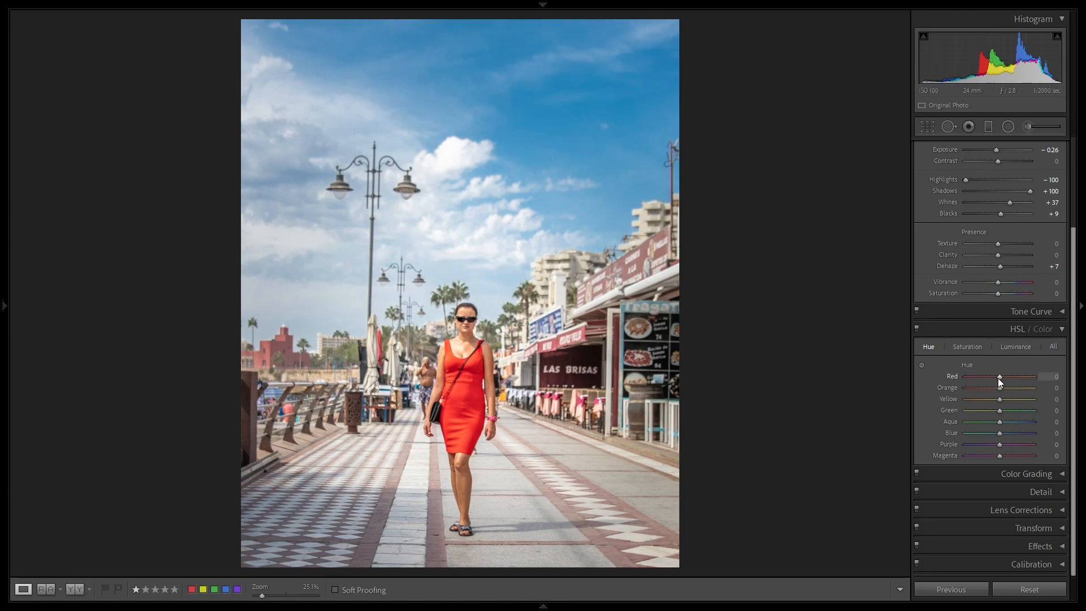
left_click_drag(999, 378, 1036, 382)
key("ctrl+z")
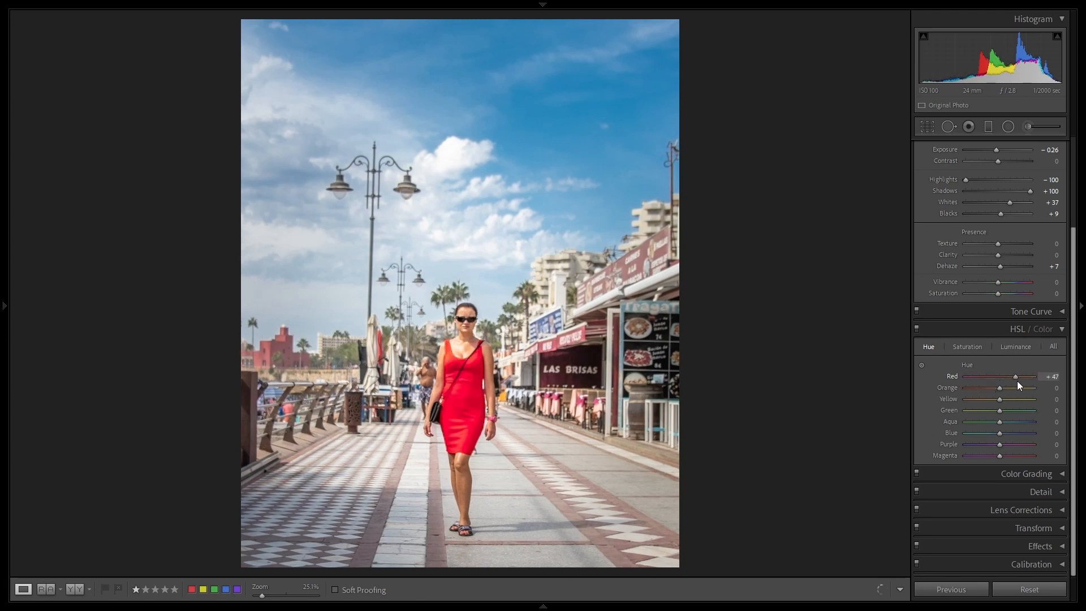
left_click_drag(993, 382, 999, 382)
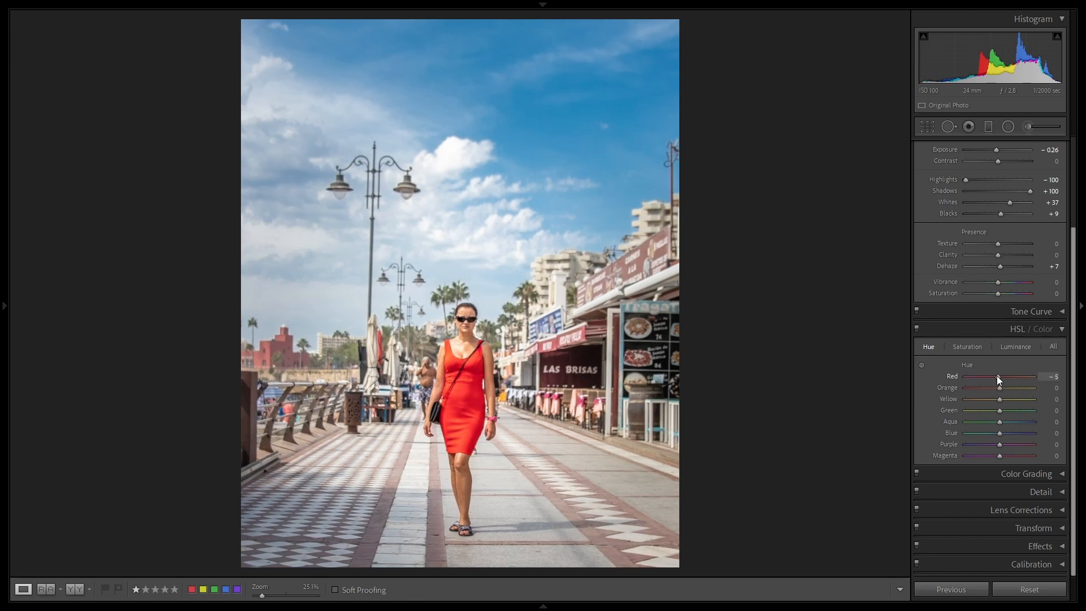
left_click_drag(996, 376, 1003, 378)
left_click(968, 347)
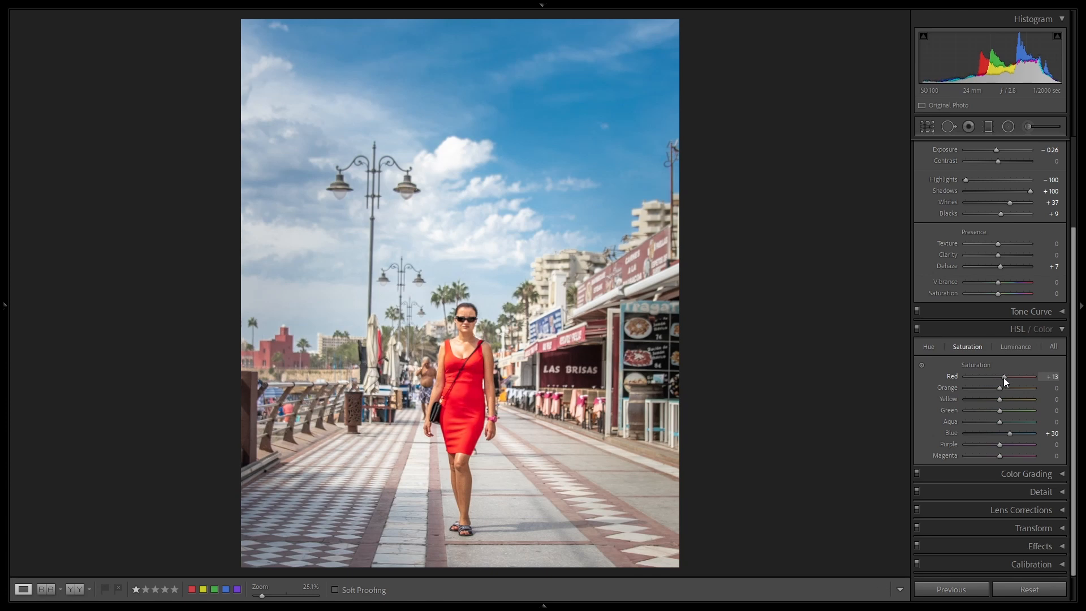
- Shift the blue hue to -23 for a more aqua sky, and show all HSL adjustments together
left_click(931, 347)
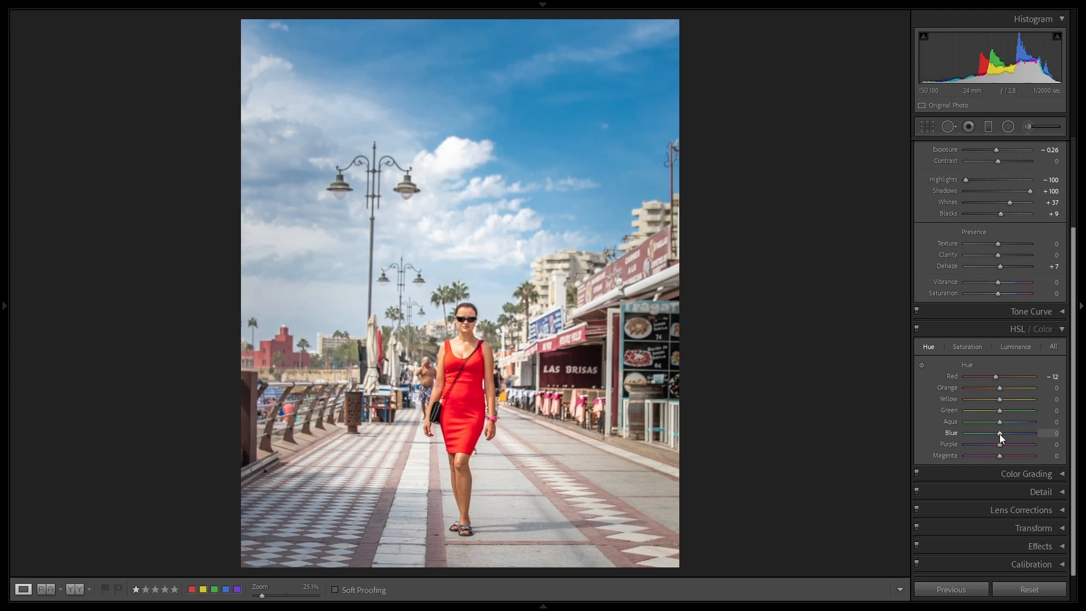
left_click_drag(999, 433, 1005, 433)
mouse_move(1005, 433)
left_mouse_down()
mouse_move(1019, 433)
mouse_move(993, 433)
left_mouse_up()
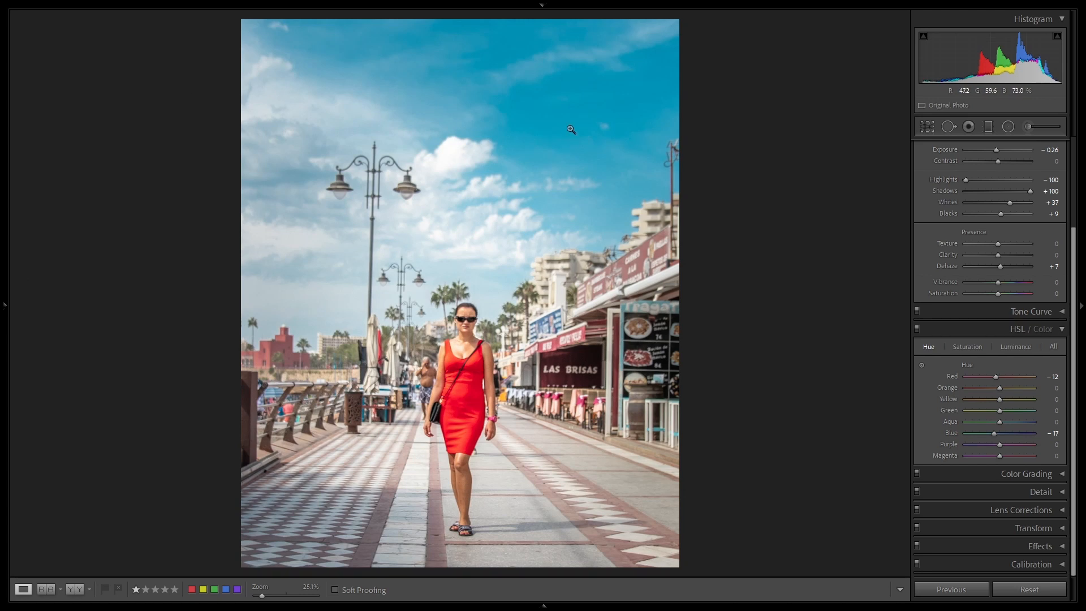
double_click(994, 432)
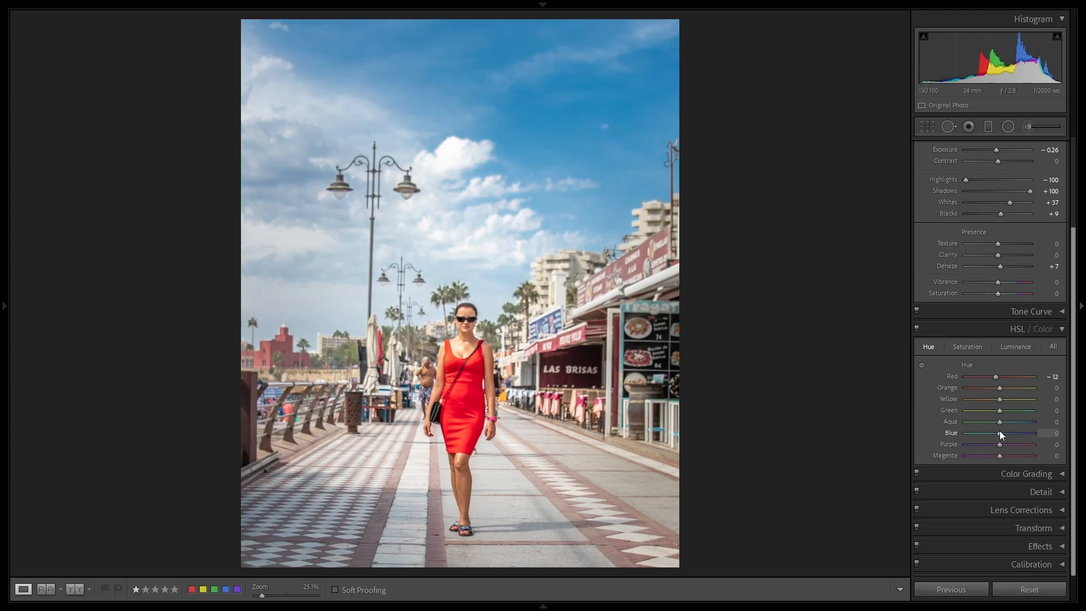
left_click_drag(1000, 431, 992, 432)
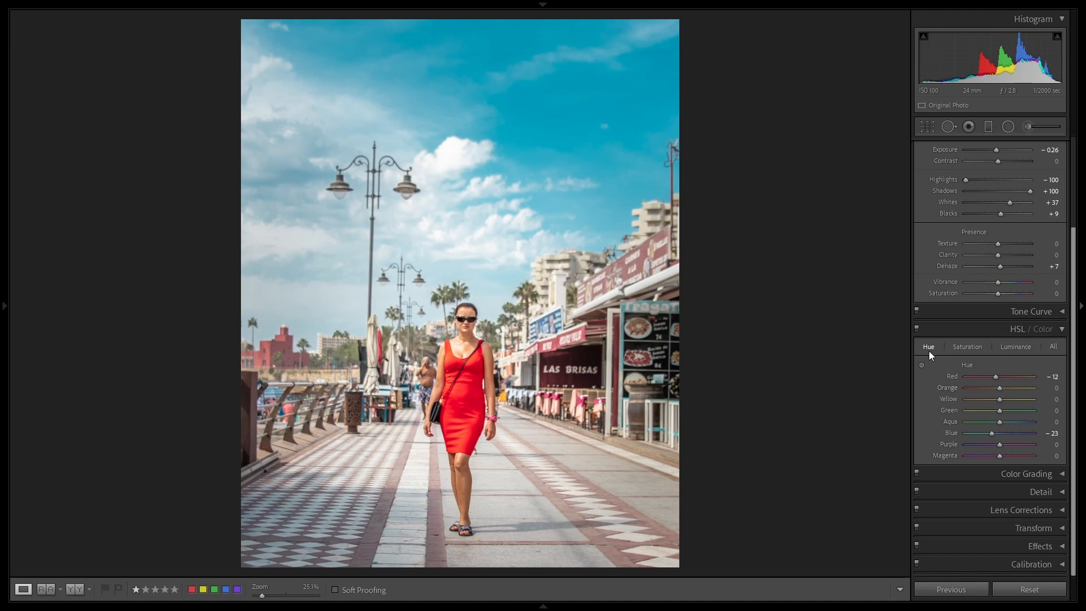
left_click(1050, 347)
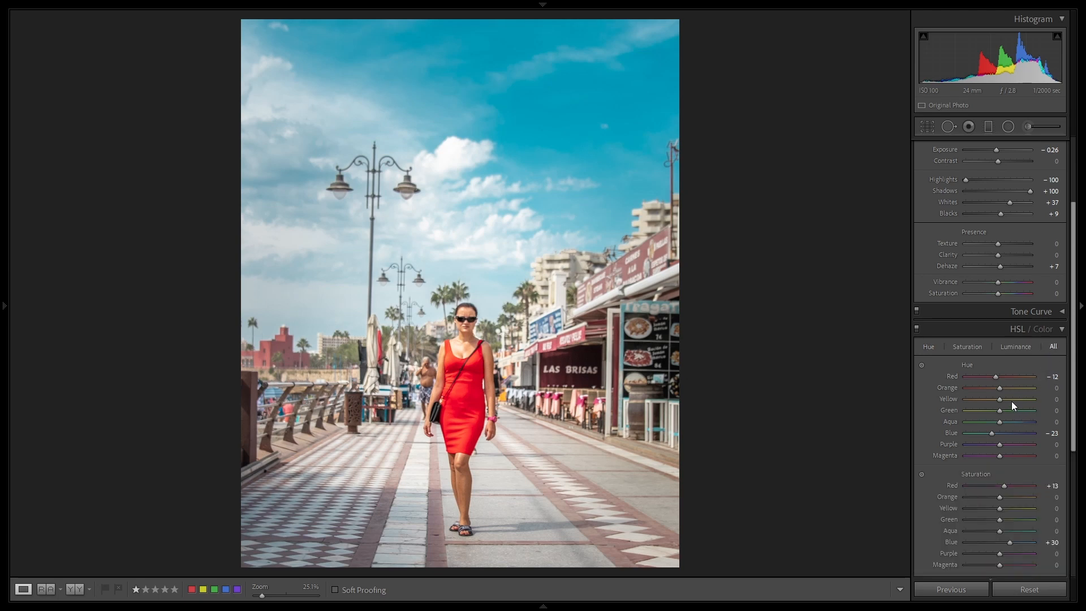
- Try raising the vibrance to +49 on the beach umbrella photo, and reset it
scroll(1011, 397, "down", 5)
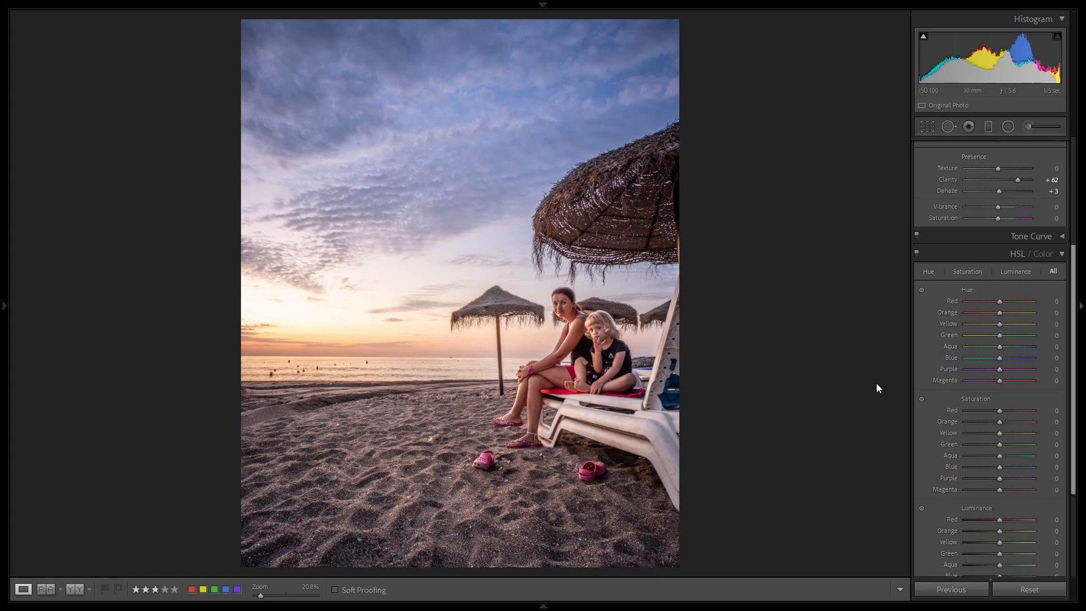
scroll(985, 389, "up", 2)
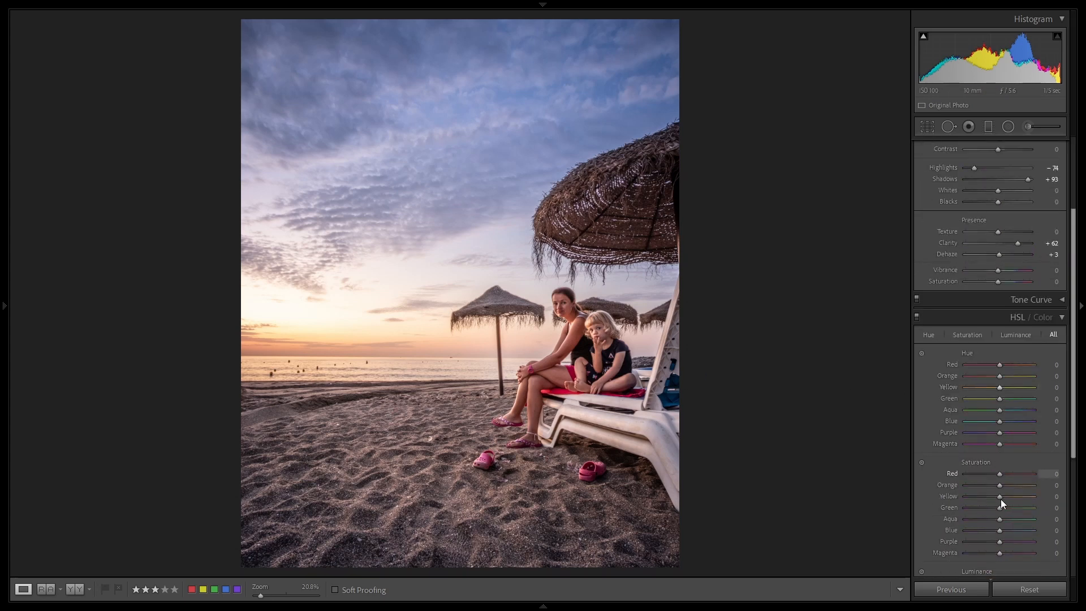
scroll(1000, 499, "down", 3)
scroll(1001, 494, "up", 3)
mouse_move(997, 272)
left_mouse_down()
mouse_move(1028, 273)
mouse_move(1013, 273)
left_mouse_up()
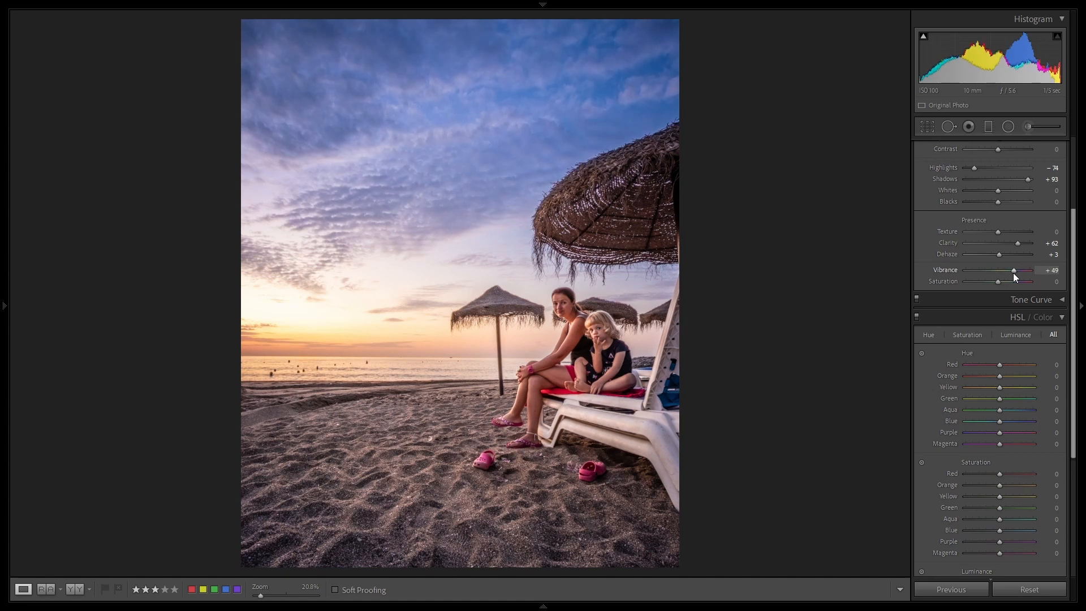
double_click(1013, 273)
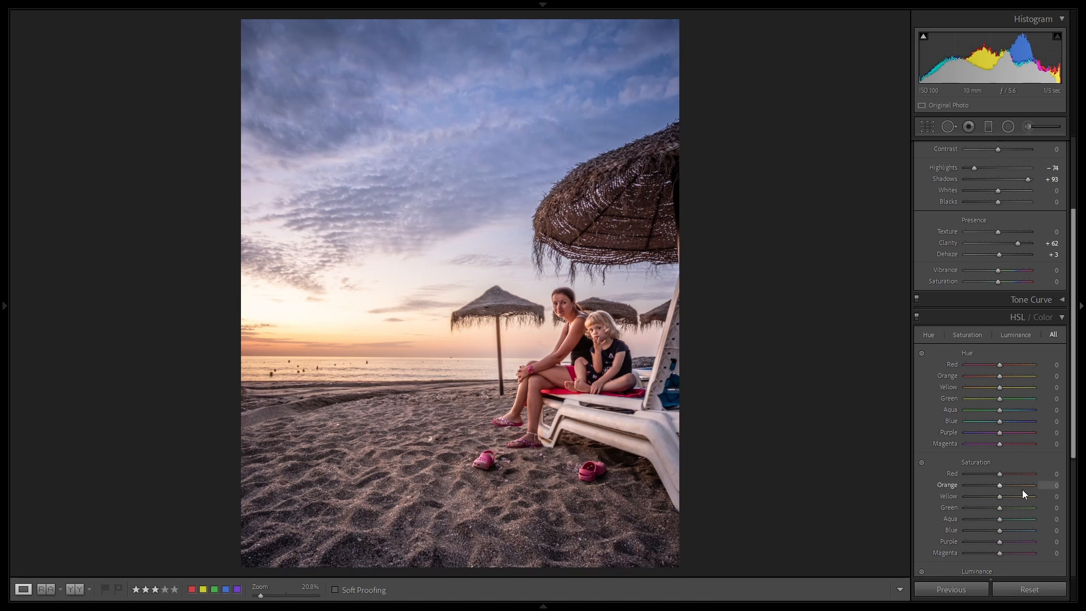
- Adjust the blue sky with blue luminance -38, blue saturation +53 and blue hue -22
scroll(1022, 490, "down", 2)
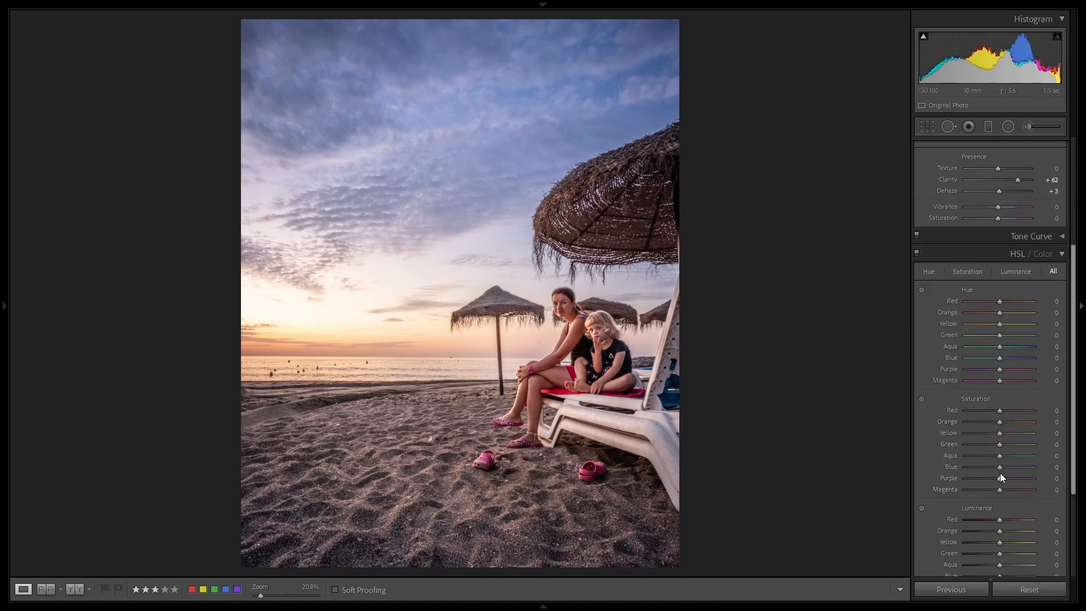
scroll(1005, 490, "down", 2)
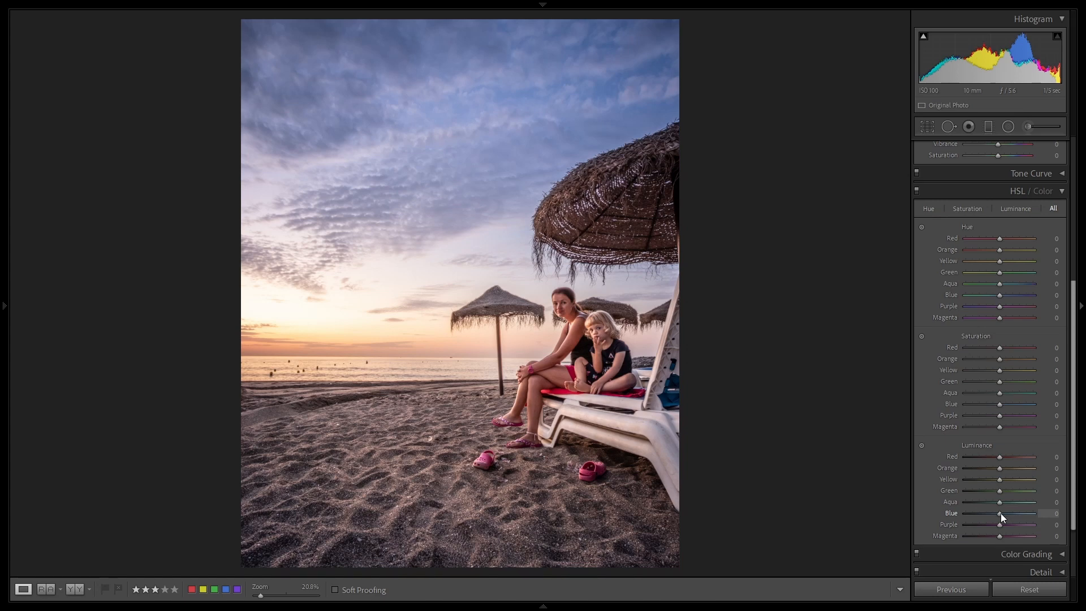
mouse_move(1000, 514)
left_mouse_down()
mouse_move(962, 513)
mouse_move(987, 513)
left_mouse_up()
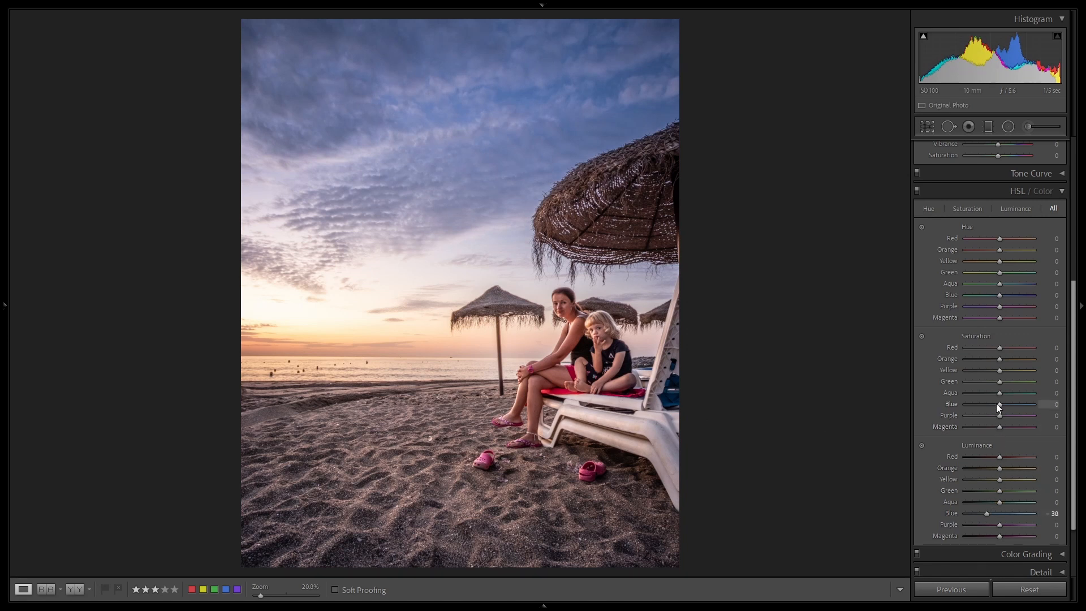
left_click_drag(999, 402, 1016, 405)
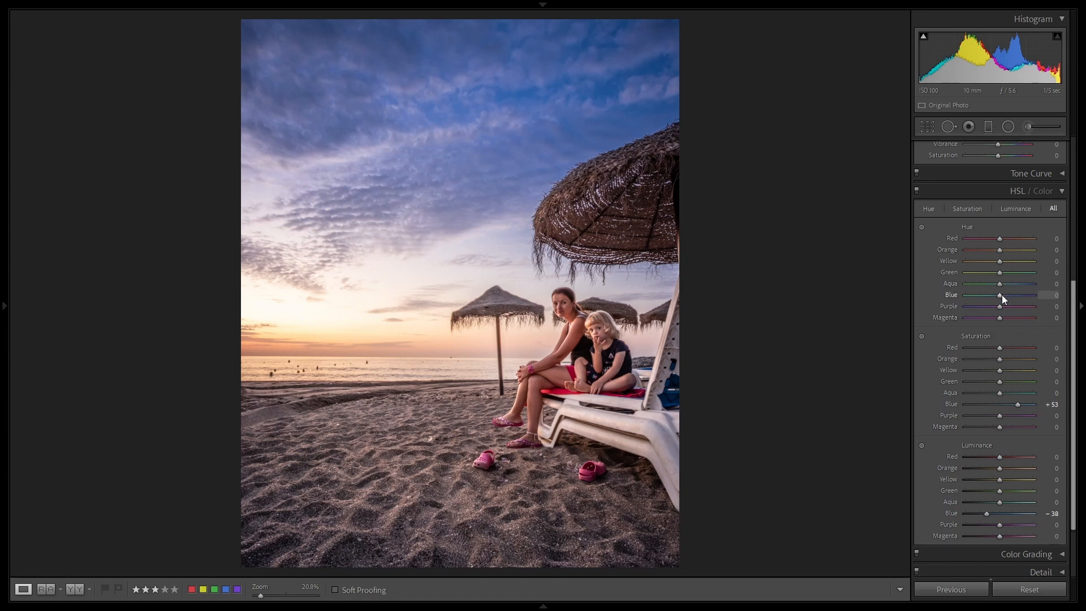
left_click_drag(1001, 294, 993, 294)
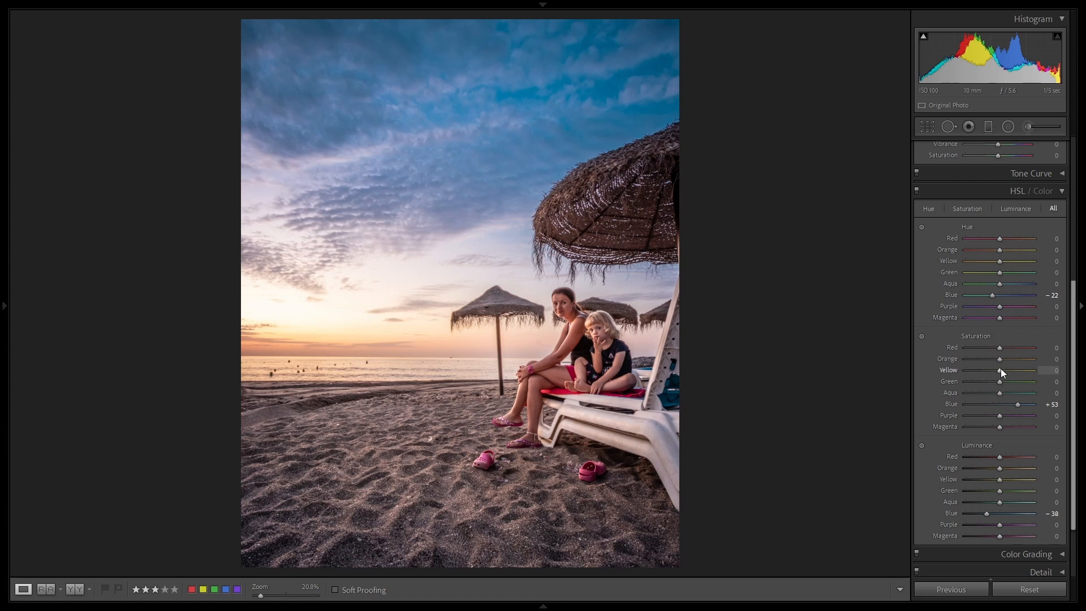
- Enhance the sunset glow with yellow saturation +35 and luminance -17, orange saturation +27, luminance -10 and hue -25
mouse_move(1001, 371)
left_mouse_down()
mouse_move(1045, 377)
mouse_move(902, 372)
mouse_move(1056, 385)
mouse_move(1010, 375)
left_mouse_up()
mouse_move(1001, 362)
left_mouse_down()
mouse_move(1029, 359)
mouse_move(999, 360)
mouse_move(1012, 365)
left_mouse_up()
mouse_move(999, 479)
left_mouse_down()
mouse_move(983, 479)
mouse_move(997, 468)
left_mouse_up()
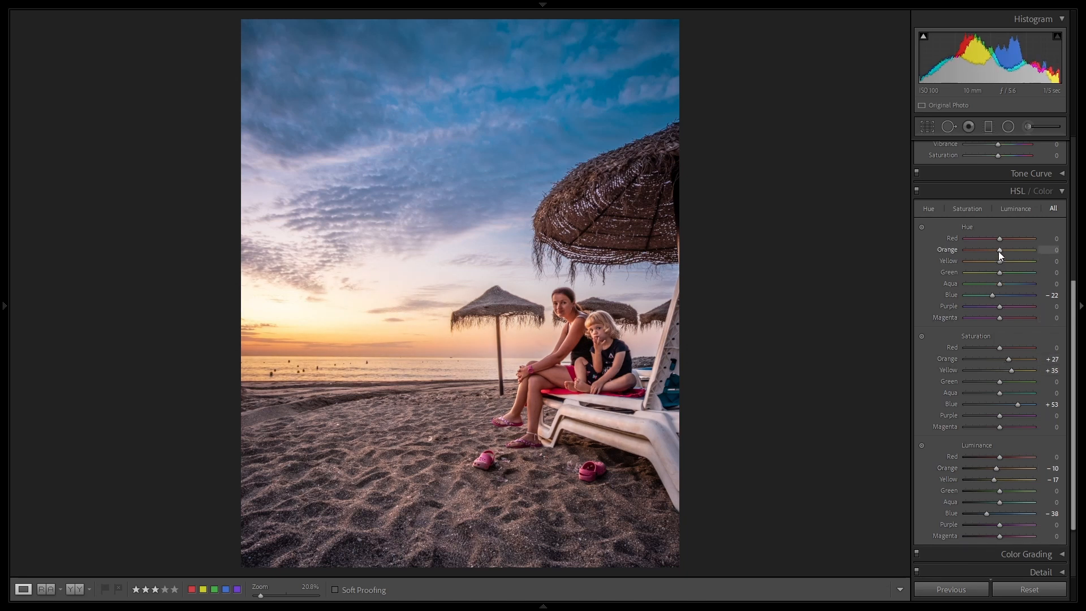
left_click_drag(1000, 250, 990, 250)
- Strengthen the cloud colours with purple luminance -32, purple saturation +77 and magenta saturation +18
left_click_drag(999, 346, 1010, 347)
double_click(1003, 347)
mouse_move(999, 524)
left_mouse_down()
mouse_move(932, 520)
mouse_move(988, 521)
left_mouse_up()
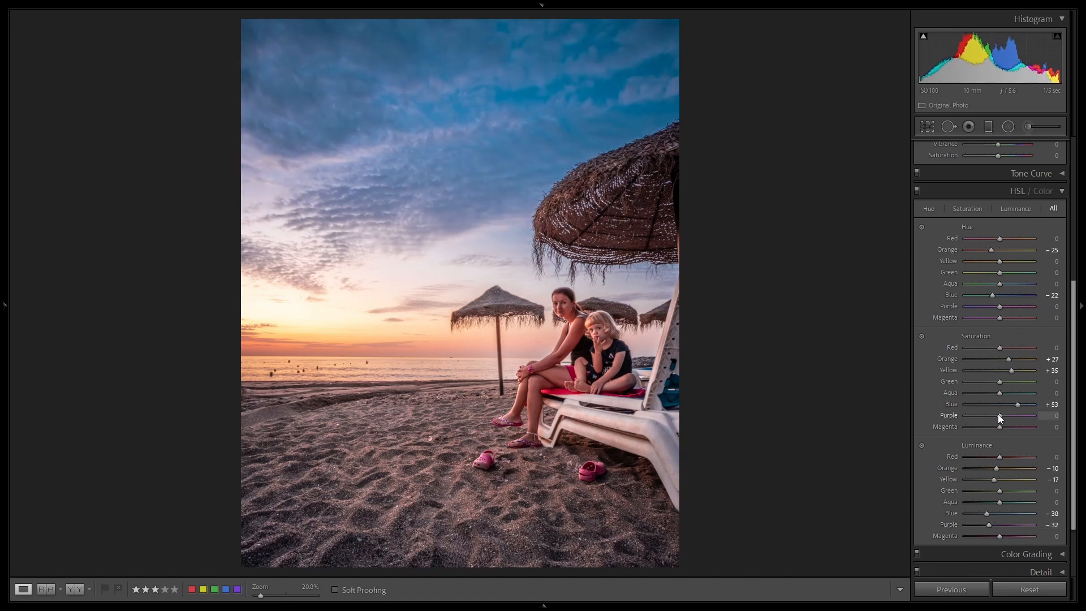
left_click_drag(998, 414, 1024, 415)
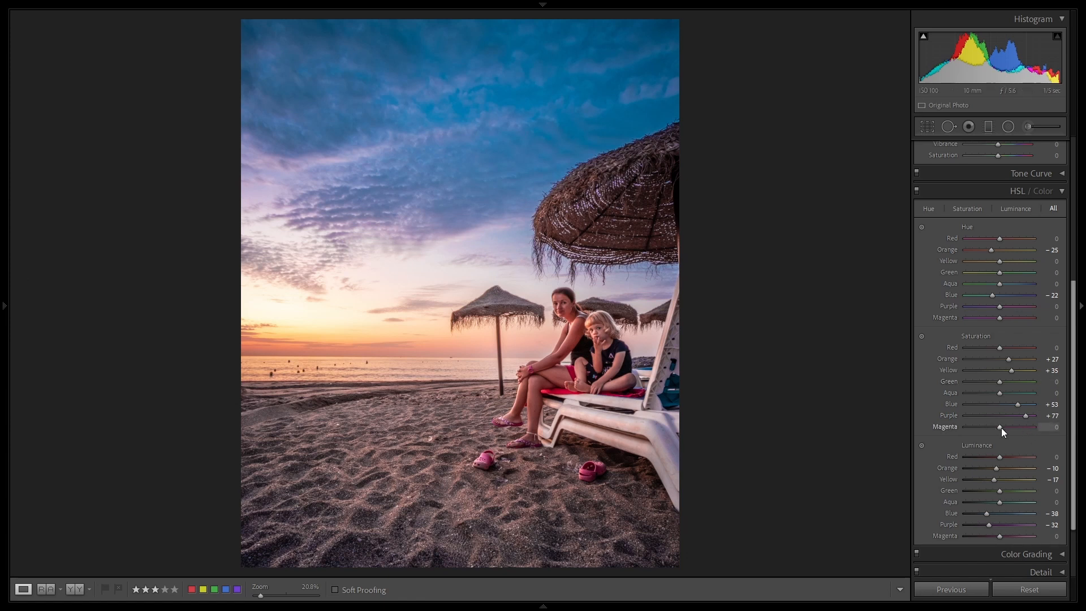
mouse_move(1005, 427)
left_mouse_down()
mouse_move(1048, 428)
mouse_move(989, 428)
mouse_move(1034, 430)
mouse_move(1008, 431)
left_mouse_up()
- Set the blue hue to +8 and blue luminance to -28, and compare the photo without and with the HSL adjustments
left_click_drag(992, 294, 985, 294)
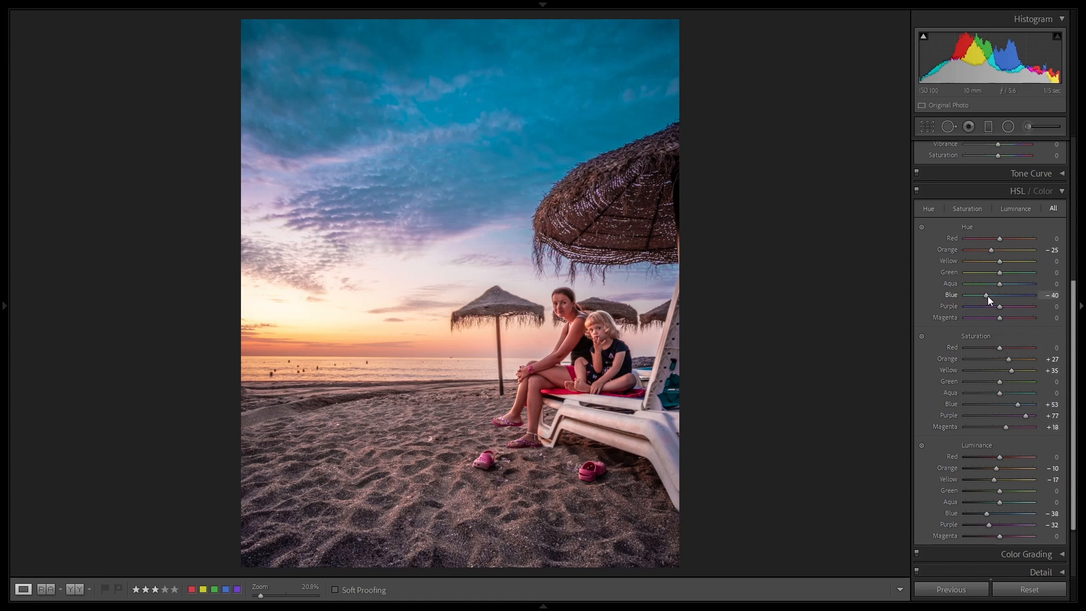
left_click_drag(988, 296, 1003, 295)
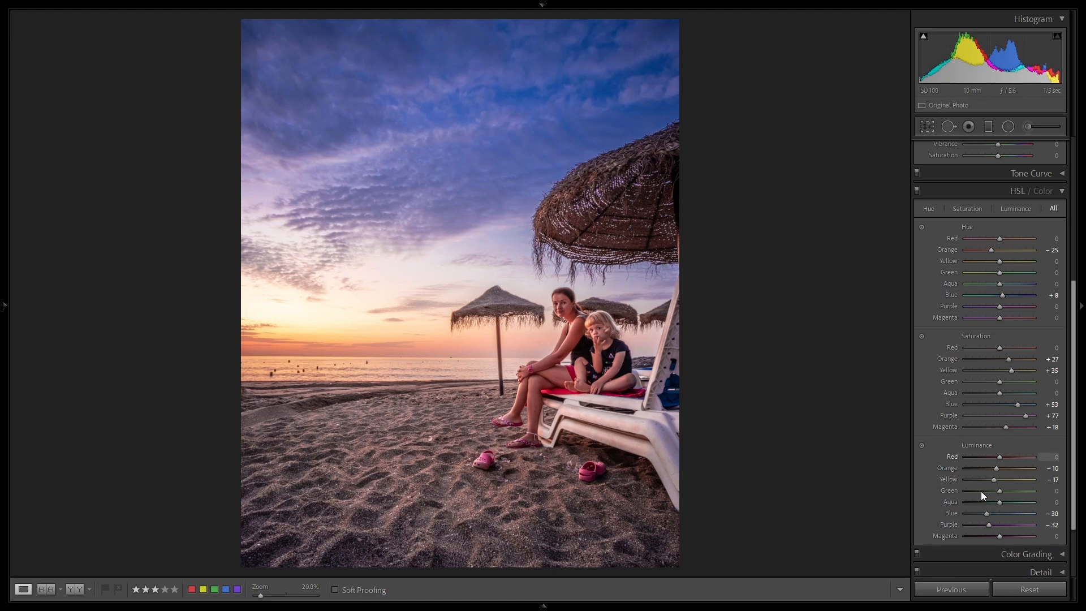
mouse_move(988, 513)
left_mouse_down()
mouse_move(1026, 510)
mouse_move(992, 512)
left_mouse_up()
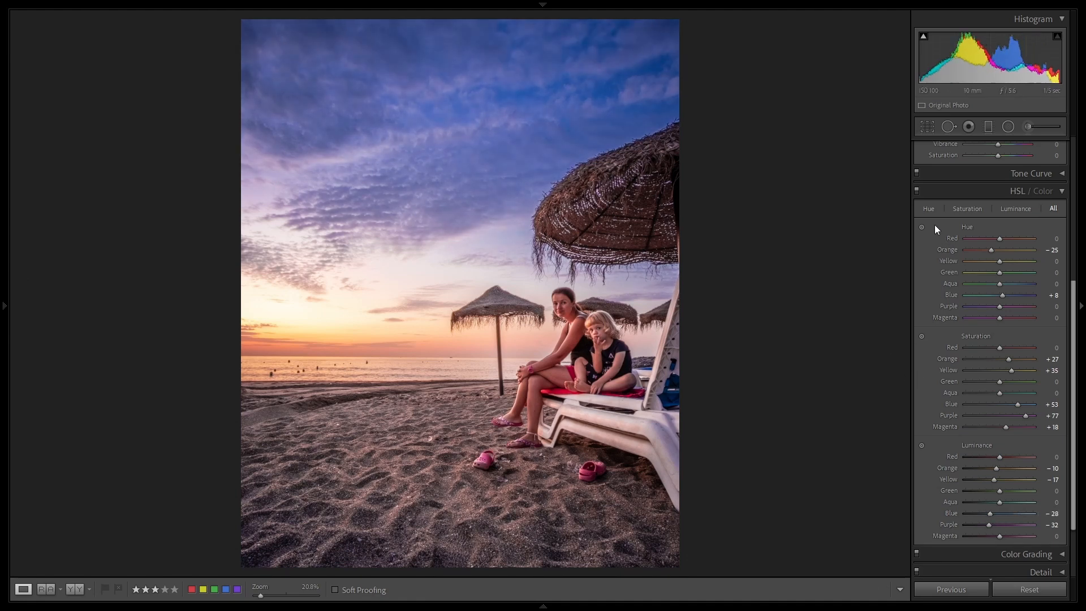
left_click(916, 192)
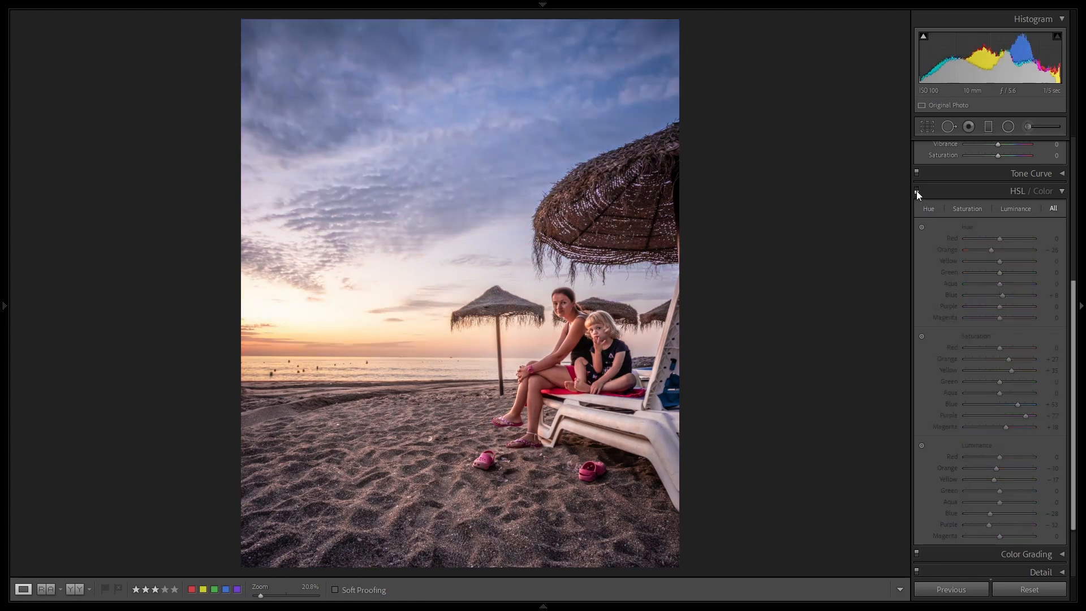
left_click(917, 191)
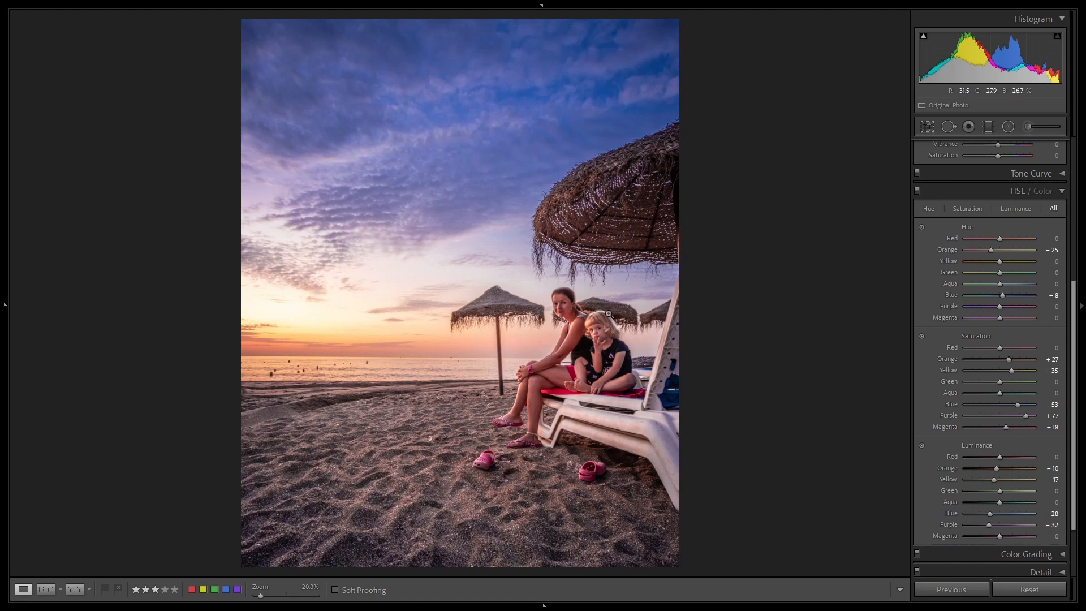
- Set the vibrance to +19 and saturation to +14, and compare the edited copy with IMG_8057.CR2
scroll(1021, 419, "up", 5)
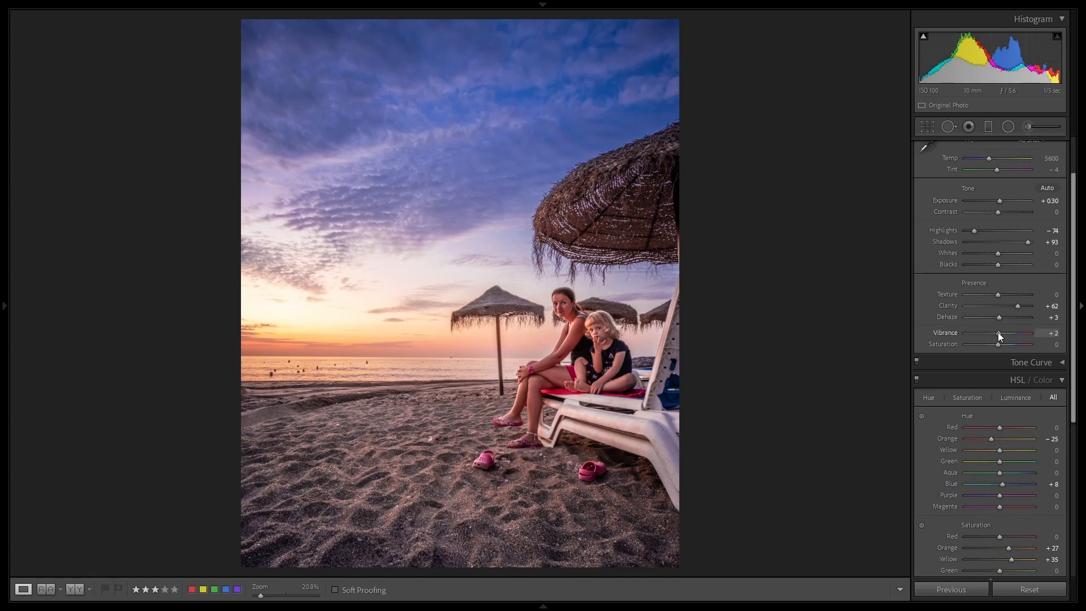
mouse_move(998, 332)
left_mouse_down()
mouse_move(1028, 334)
mouse_move(982, 338)
mouse_move(999, 345)
left_mouse_up()
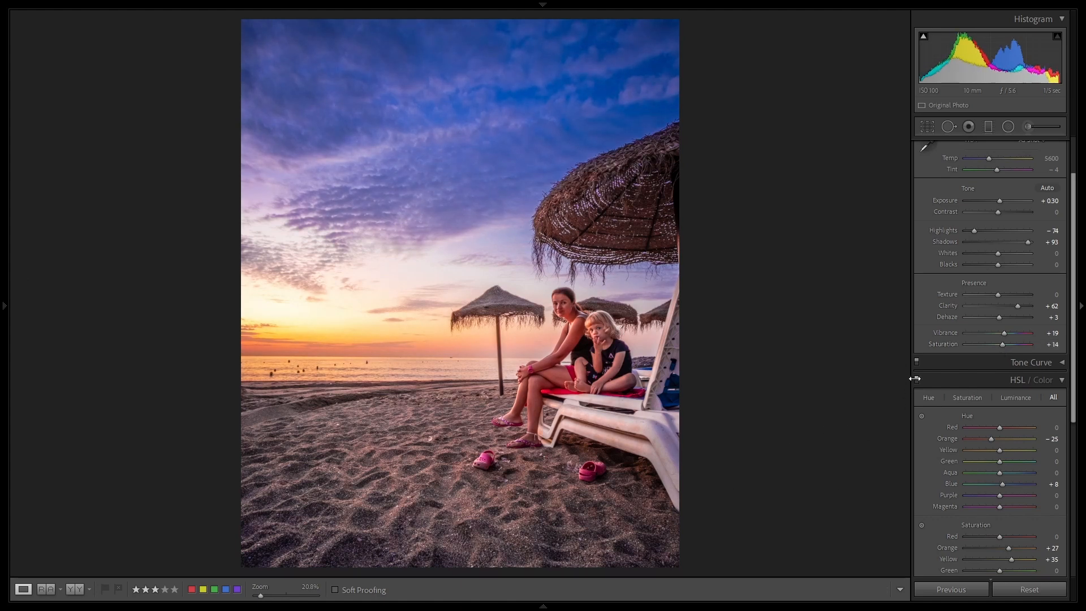
mouse_move(491, 609)
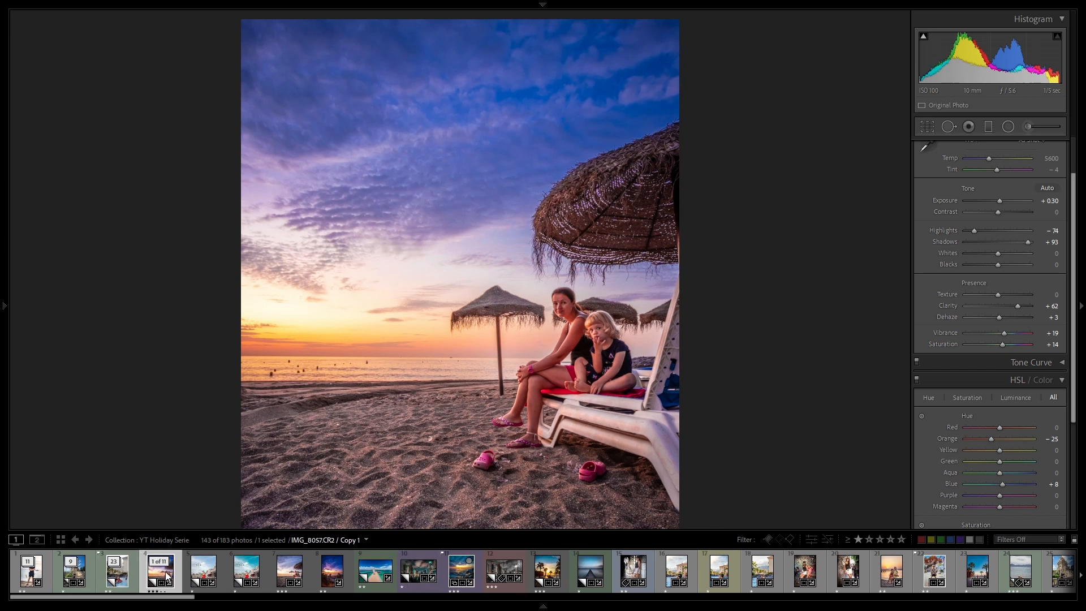
left_click(288, 578)
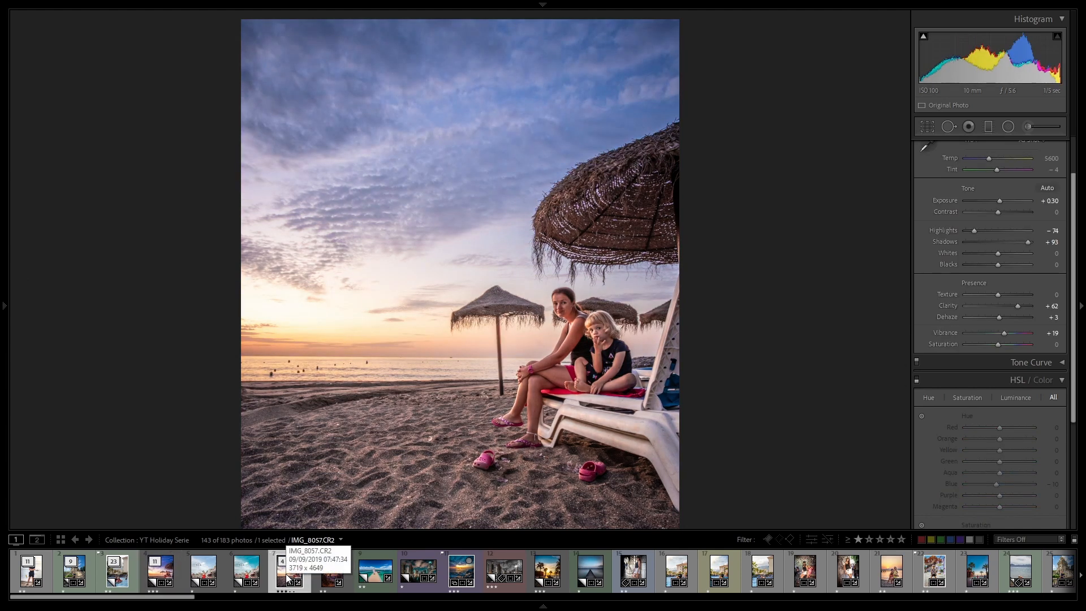
left_click(164, 572)
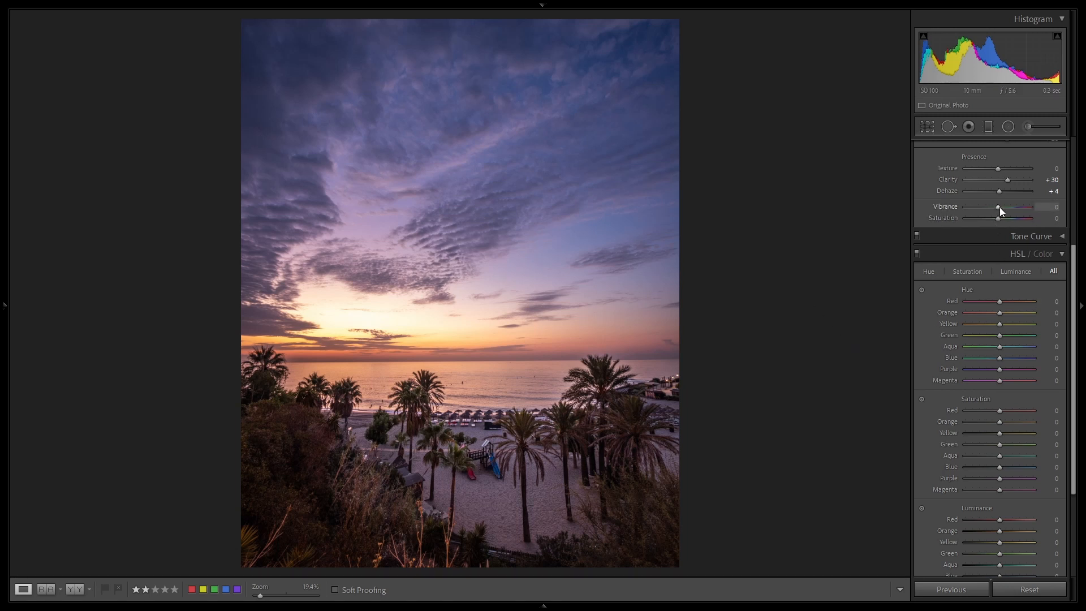
- Try raising the vibrance to +61 on the palm beach sunset photo, and reset it
left_click_drag(1000, 207, 1020, 208)
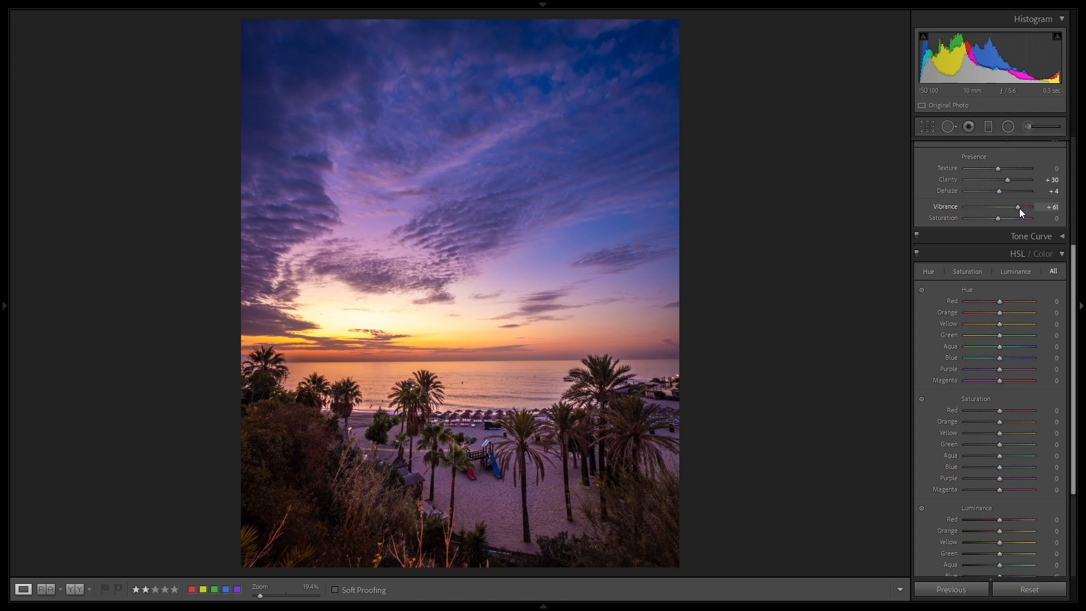
double_click(1019, 209)
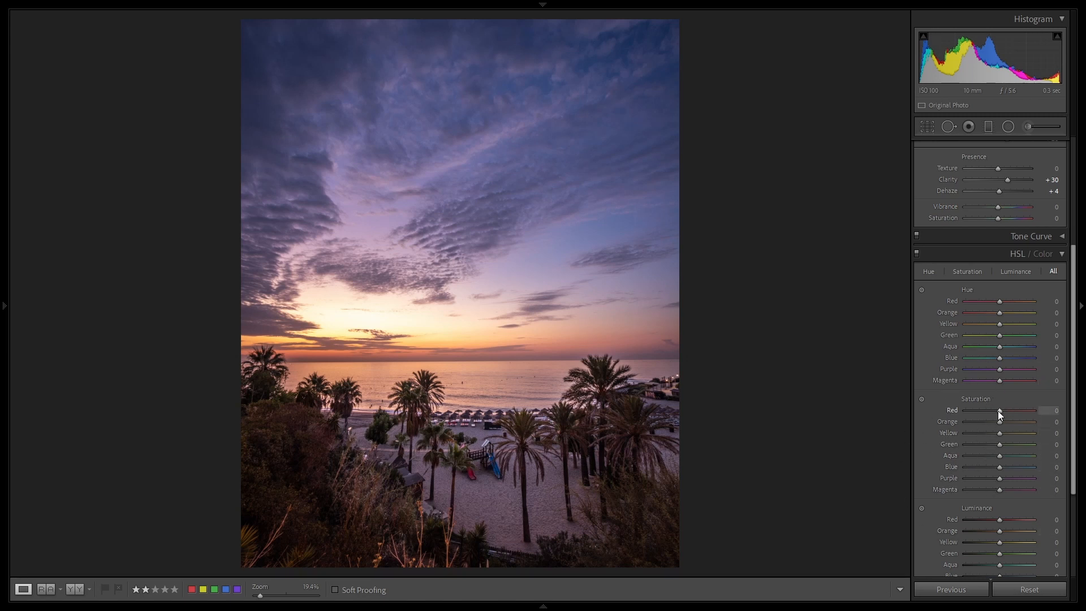
- Raise the saturation of red to +35, orange to +33 and yellow to +23, and compare without and with HSL adjustments
left_click_drag(1000, 409, 1013, 433)
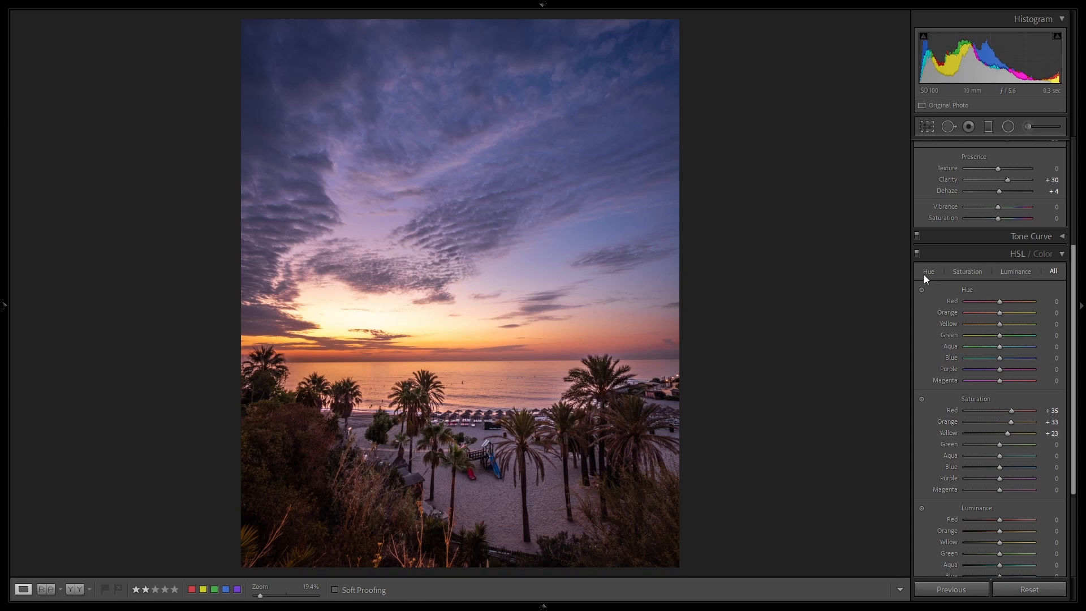
left_click(918, 254)
left_click(918, 254)
left_click(918, 254)
left_click(918, 254)
- Raise purple saturation to +43 and magenta saturation to +8, and compare the result without and with HSL adjustments
mouse_move(1001, 477)
left_mouse_down()
mouse_move(1047, 486)
mouse_move(1013, 488)
mouse_move(1044, 501)
mouse_move(1002, 494)
left_mouse_up()
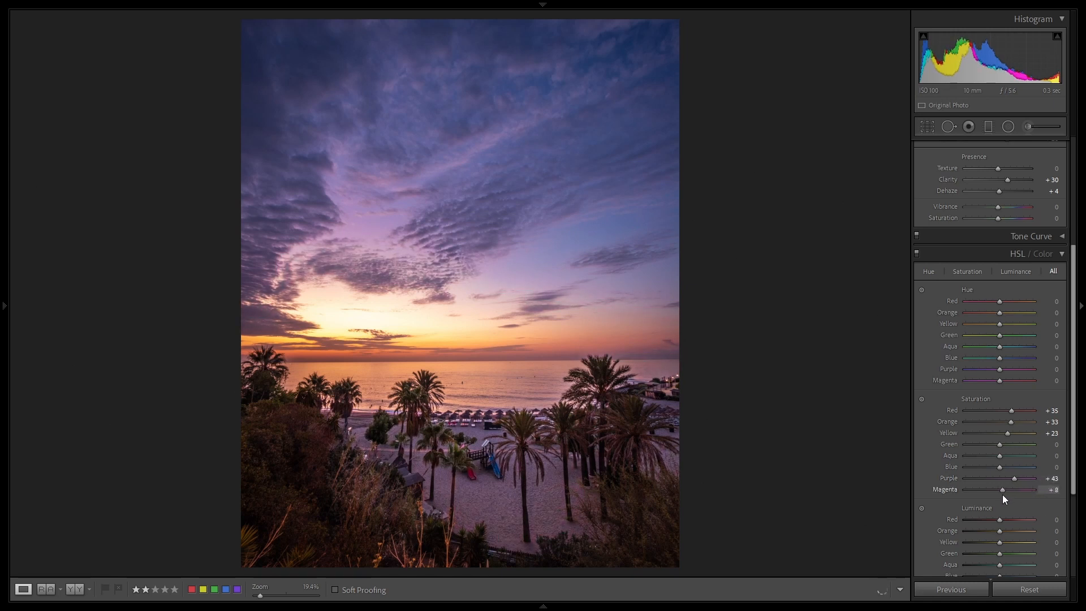
left_click(917, 253)
left_click(917, 253)
- Raise the blue saturation to +10, and try adjusting the luminance for the sky
mouse_move(999, 455)
left_mouse_down()
mouse_move(970, 456)
mouse_move(1030, 460)
mouse_move(990, 461)
mouse_move(1033, 470)
mouse_move(982, 468)
mouse_move(1037, 475)
mouse_move(982, 473)
mouse_move(1003, 476)
left_mouse_up()
double_click(990, 458)
left_click_drag(1047, 556, 999, 554)
scroll(959, 386, "down", 3)
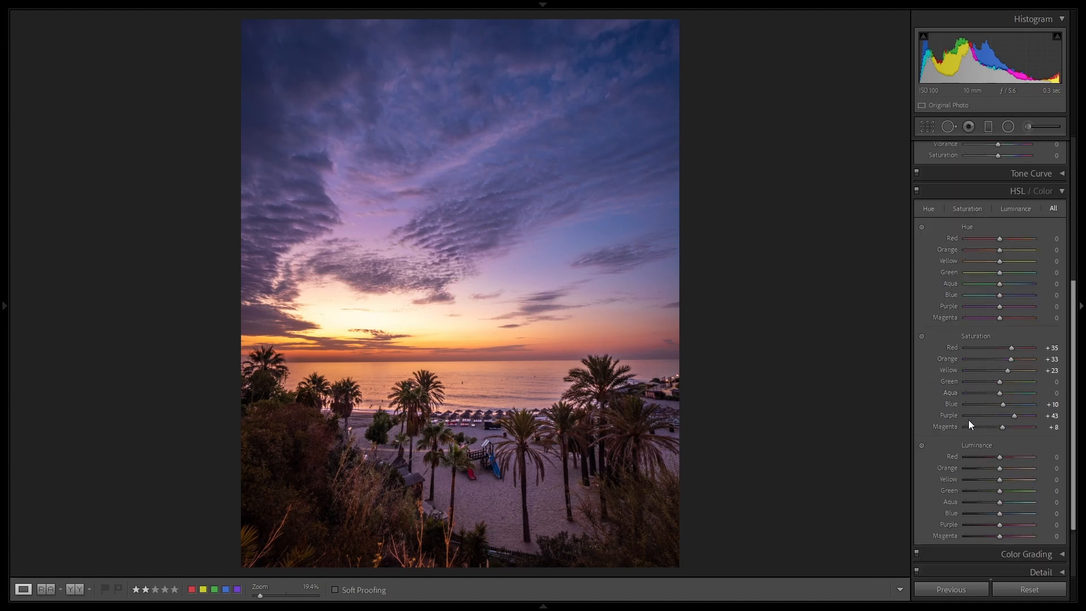
mouse_move(1000, 514)
left_mouse_down()
mouse_move(979, 511)
mouse_move(1009, 511)
mouse_move(985, 510)
mouse_move(999, 510)
left_mouse_up()
- Shift the blue hue to -30 for a more teal sky, and compare the photo without and with the HSL adjustments
scroll(1005, 395, "up", 3)
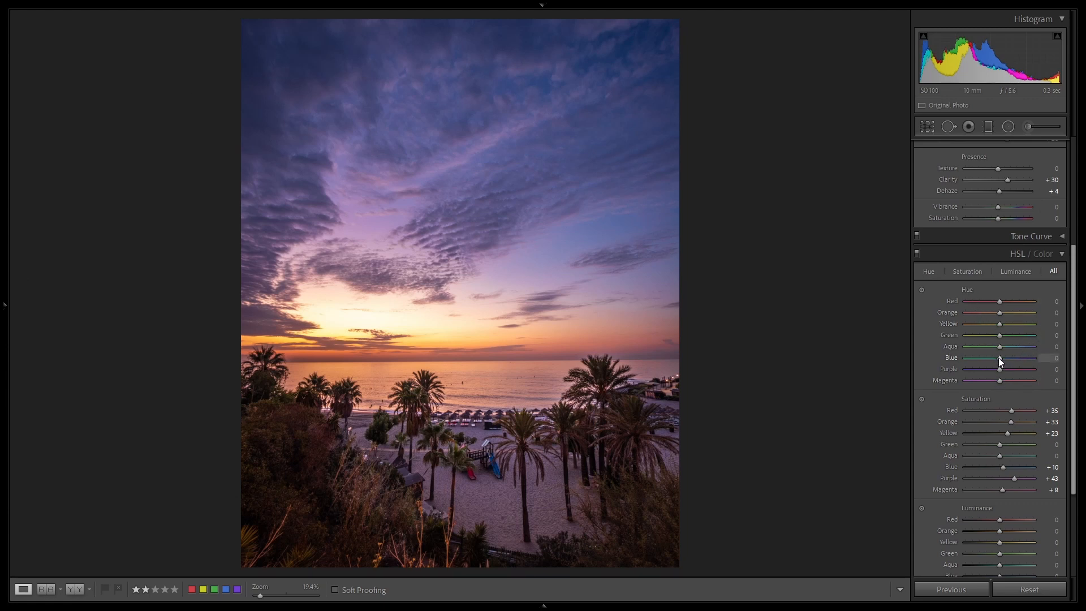
left_click_drag(999, 355, 992, 355)
mouse_move(991, 360)
left_mouse_down()
mouse_move(969, 358)
mouse_move(1008, 362)
left_mouse_up()
left_click_drag(1006, 358, 988, 358)
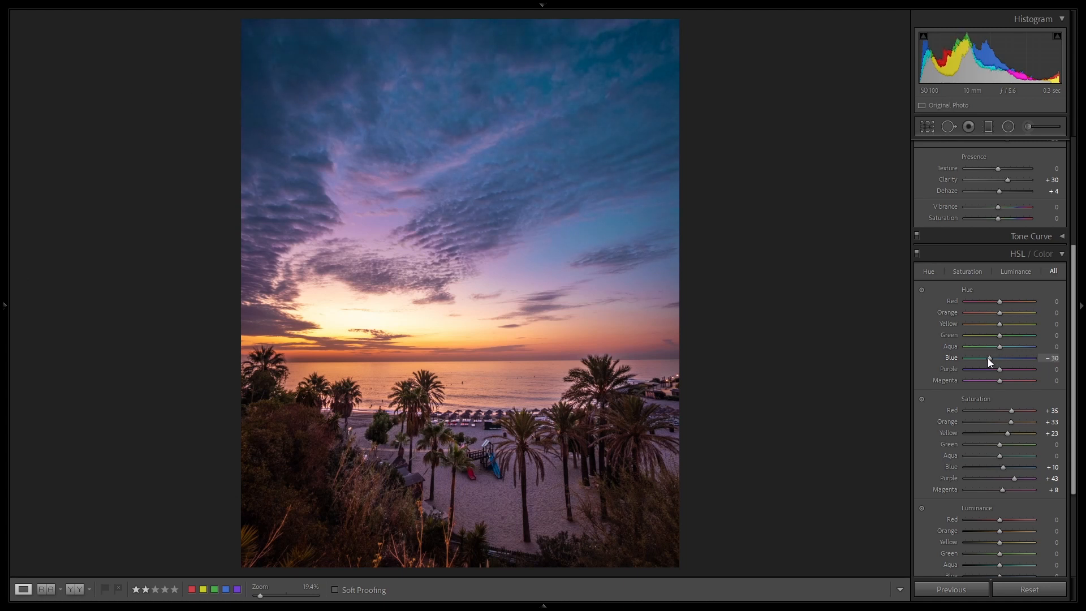
left_click(917, 253)
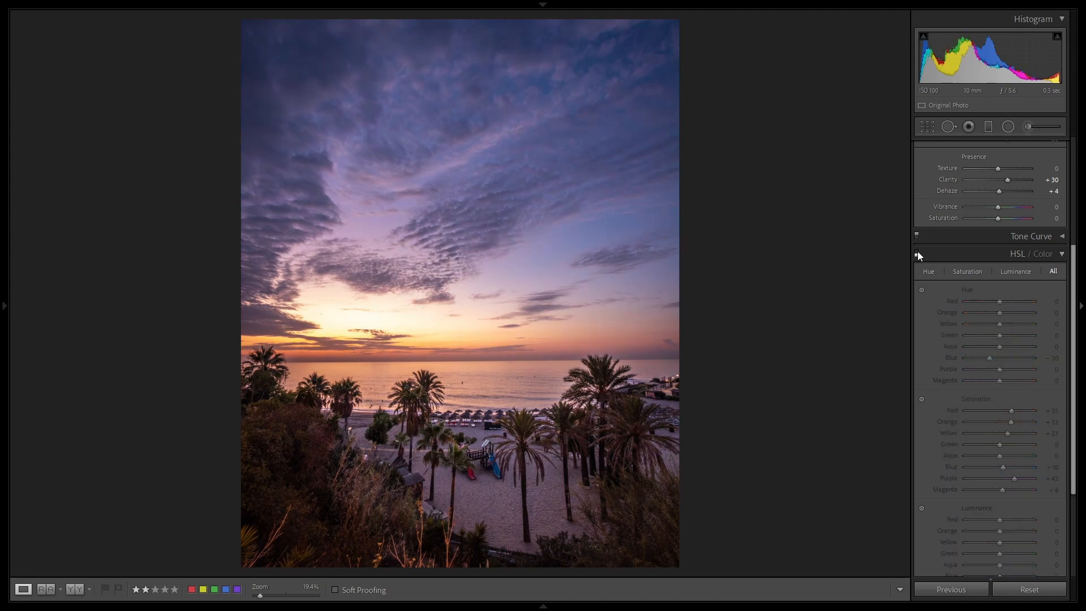
left_click(917, 253)
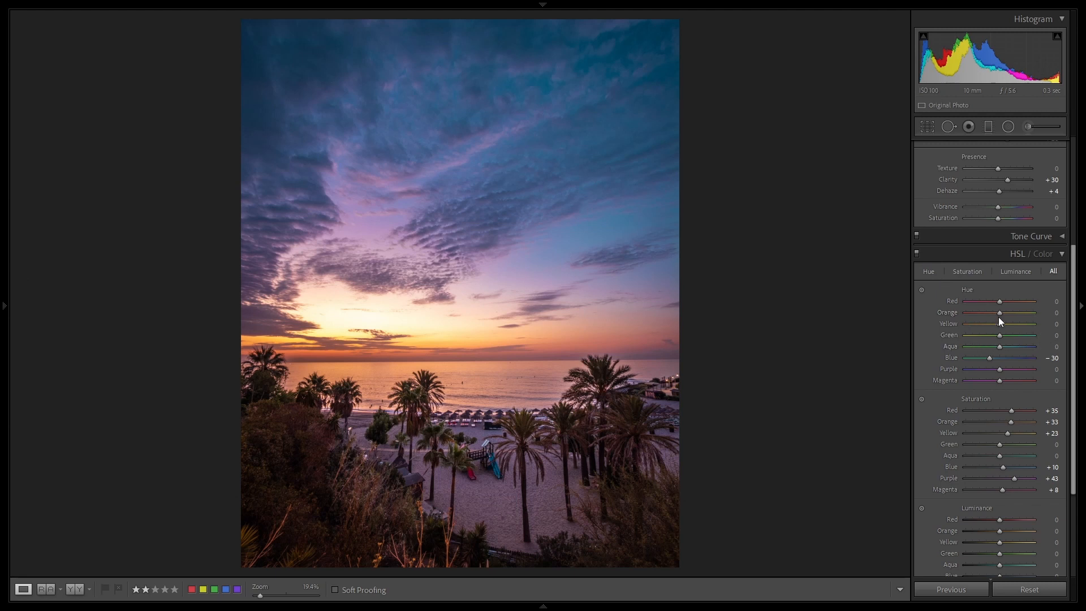
- Set the red hue to -37, try an orange hue of -52, and reset the orange hue
mouse_move(999, 300)
left_mouse_down()
mouse_move(966, 301)
mouse_move(1023, 304)
mouse_move(984, 301)
left_mouse_up()
left_click_drag(998, 312, 981, 314)
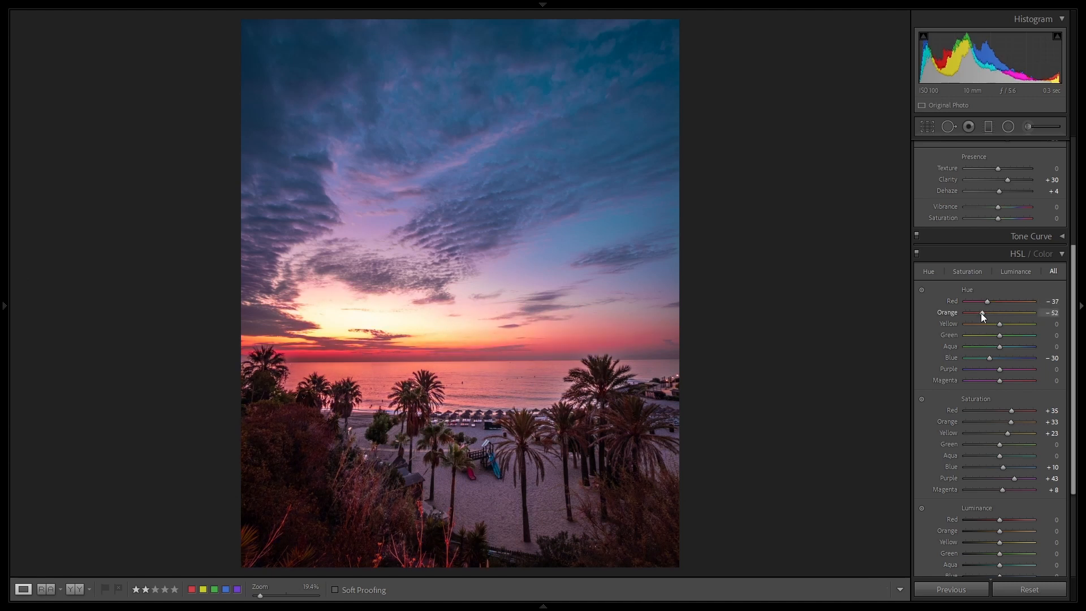
double_click(981, 314)
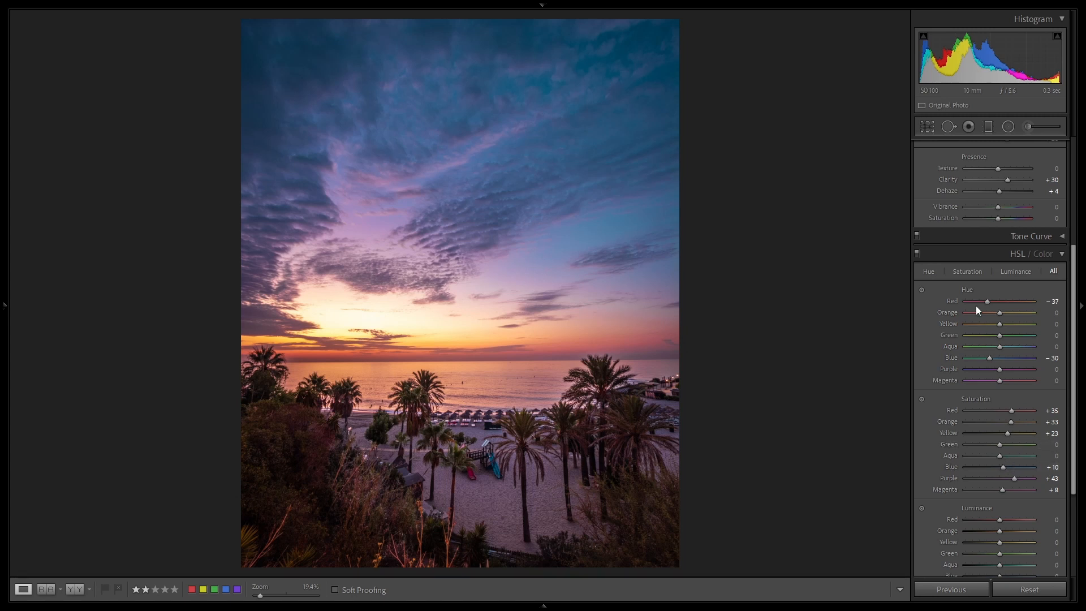
- Try raising the global saturation and a vibrance of +60 on top of the HSL edits, and reset both
left_click_drag(998, 218, 1006, 218)
double_click(1007, 218)
left_click_drag(997, 206, 1017, 208)
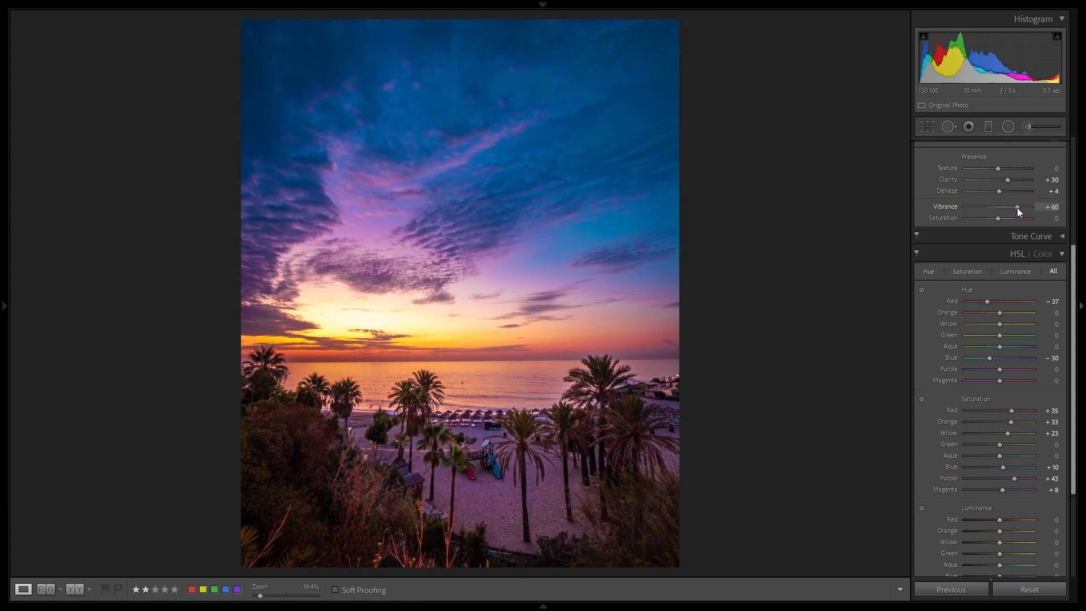
double_click(1017, 207)
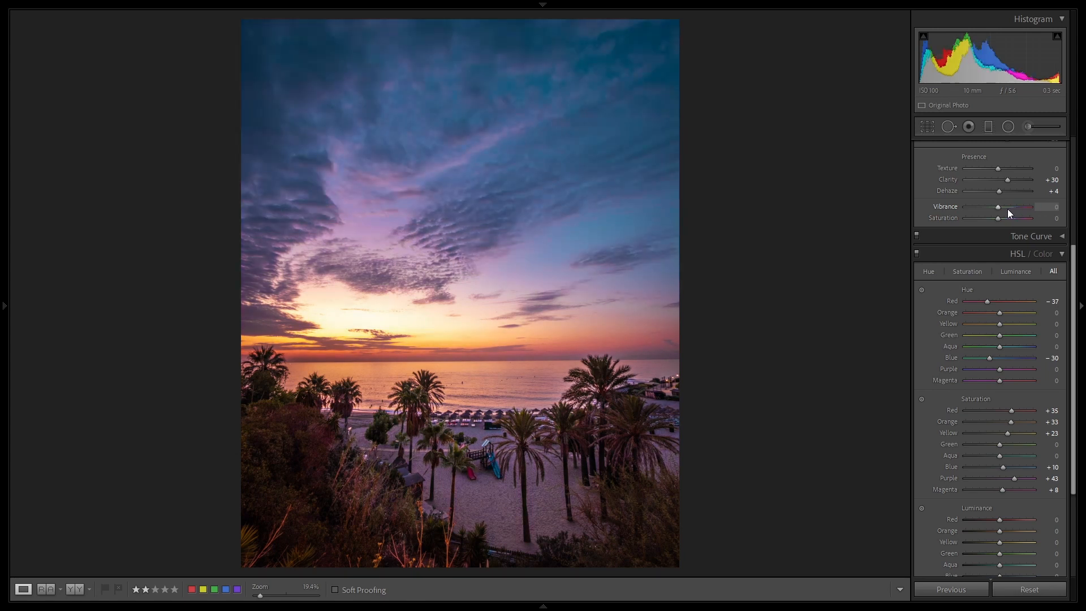
- Try a global vibrance of +21 over the HSL edits, reset it, and compare the sunset without and with the HSL adjustments
mouse_move(998, 205)
left_mouse_down()
mouse_move(1016, 205)
mouse_move(1005, 206)
left_mouse_up()
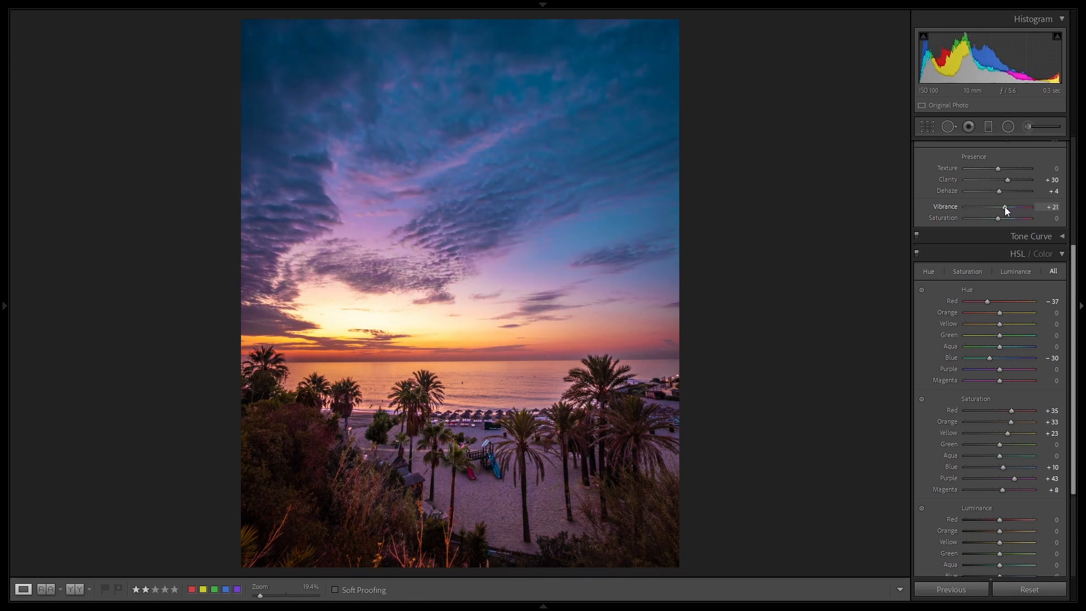
double_click(1004, 206)
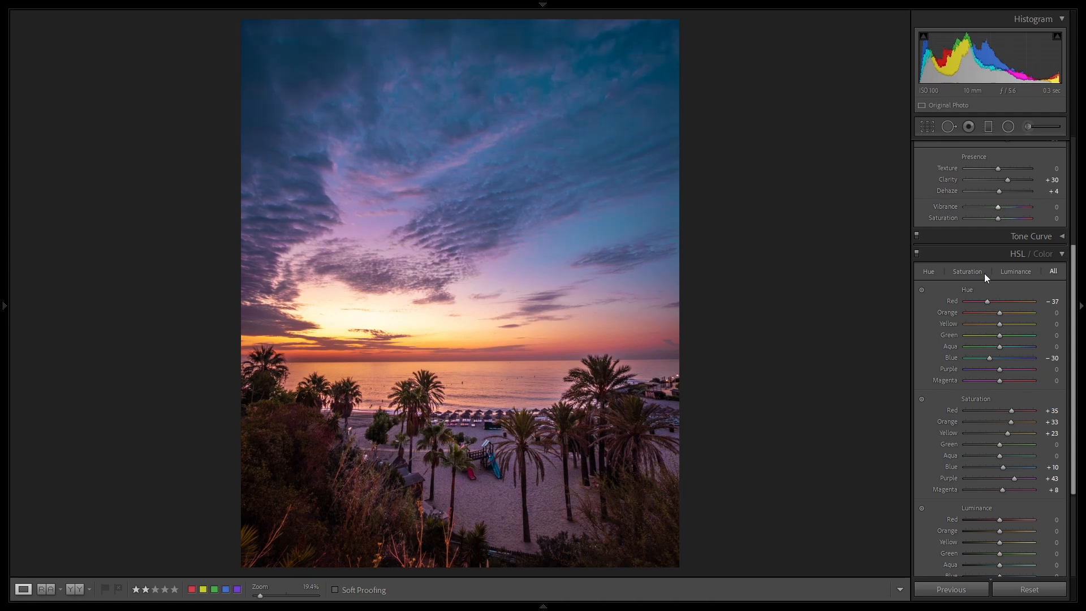
left_click(916, 253)
left_click(916, 253)
left_click_drag(997, 207, 1004, 208)
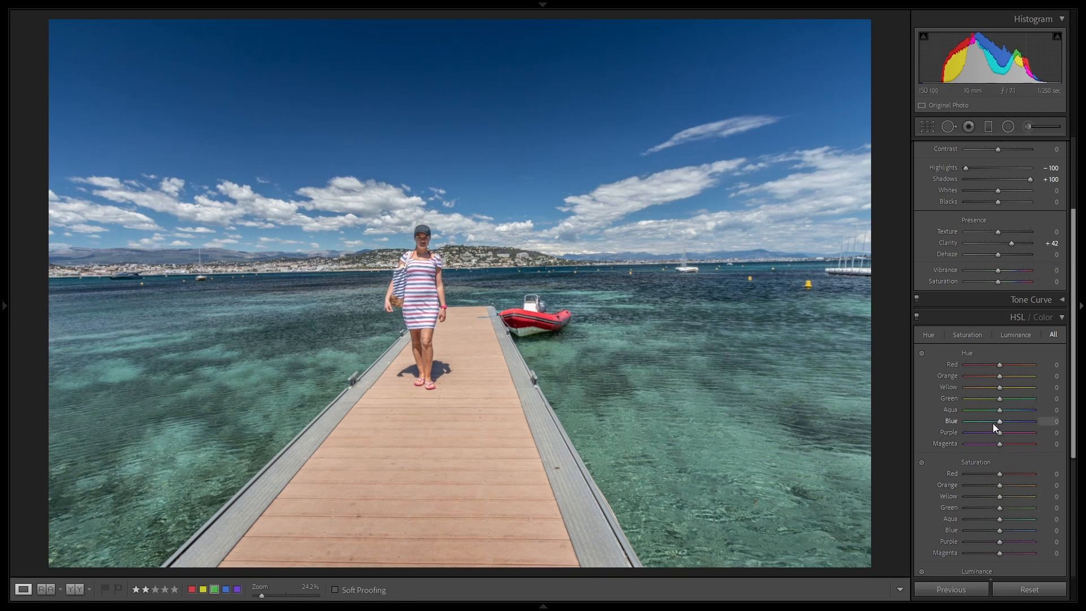
- Boost the sea and sky colours with an aqua saturation of +98, an aqua hue of +10 and a blue saturation of +35
mouse_move(1000, 419)
left_mouse_down()
mouse_move(959, 421)
mouse_move(1010, 420)
mouse_move(997, 419)
left_mouse_up()
mouse_move(997, 409)
left_mouse_down()
mouse_move(972, 410)
mouse_move(1023, 410)
mouse_move(955, 409)
mouse_move(997, 412)
left_mouse_up()
left_click_drag(1002, 519, 1047, 522)
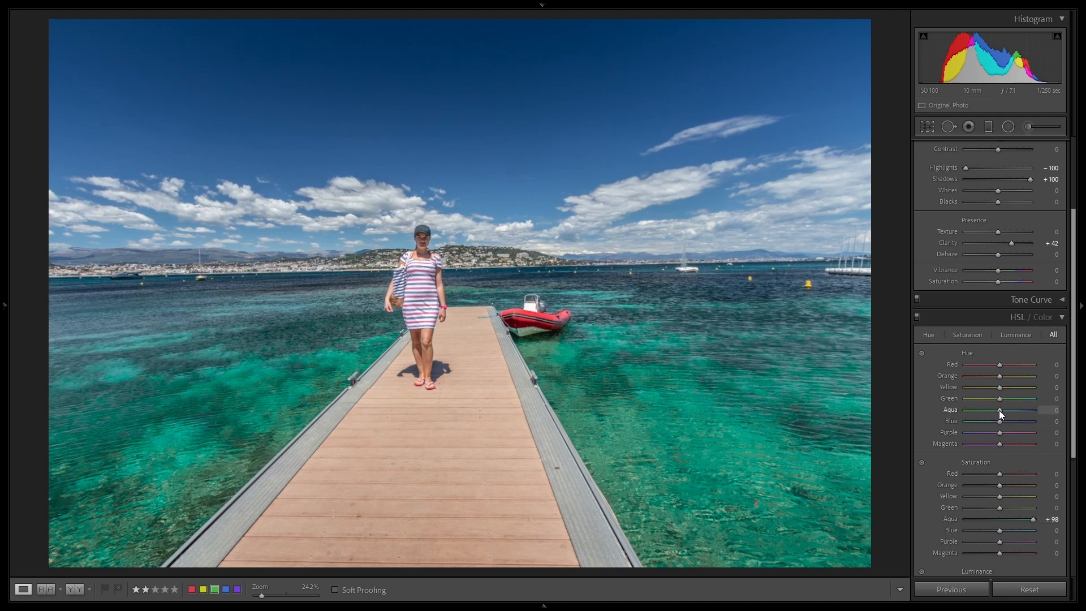
mouse_move(999, 410)
left_mouse_down()
mouse_move(979, 412)
mouse_move(1032, 414)
mouse_move(1005, 415)
left_mouse_up()
left_click_drag(1001, 530, 1013, 531)
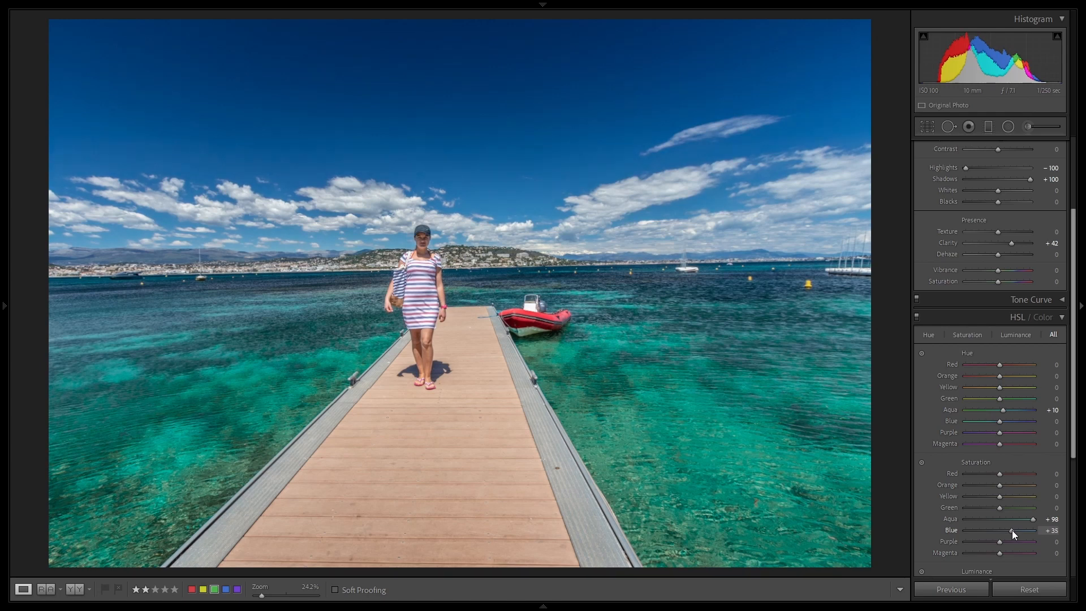
- Brighten the water and sky by setting the blue luminance to +20 and the aqua luminance to +53
scroll(1001, 515, "down", 2)
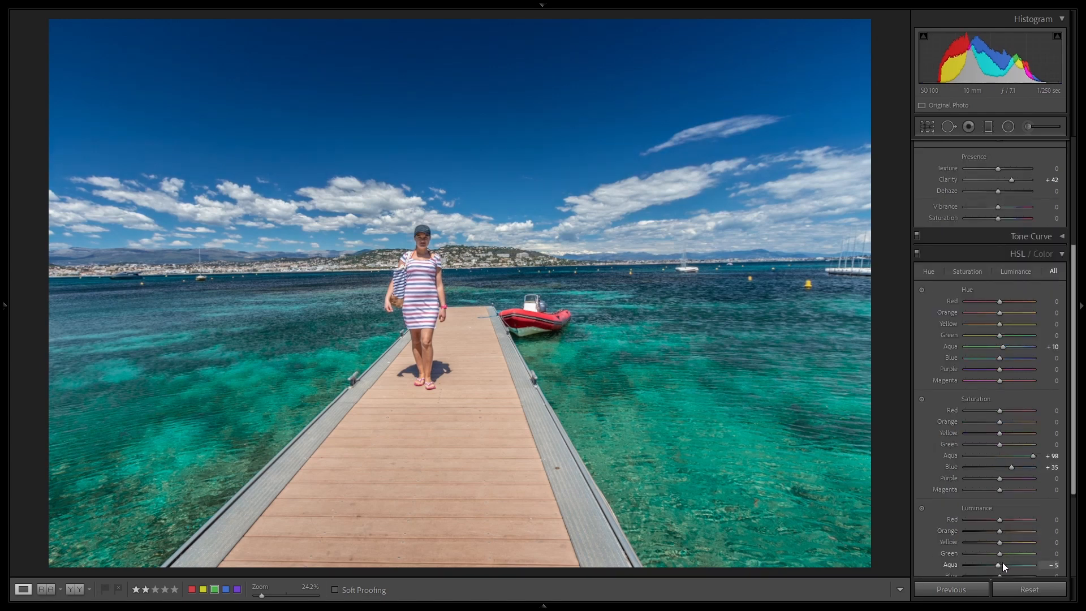
left_click_drag(1002, 564, 1000, 565)
scroll(1009, 565, "down", 2)
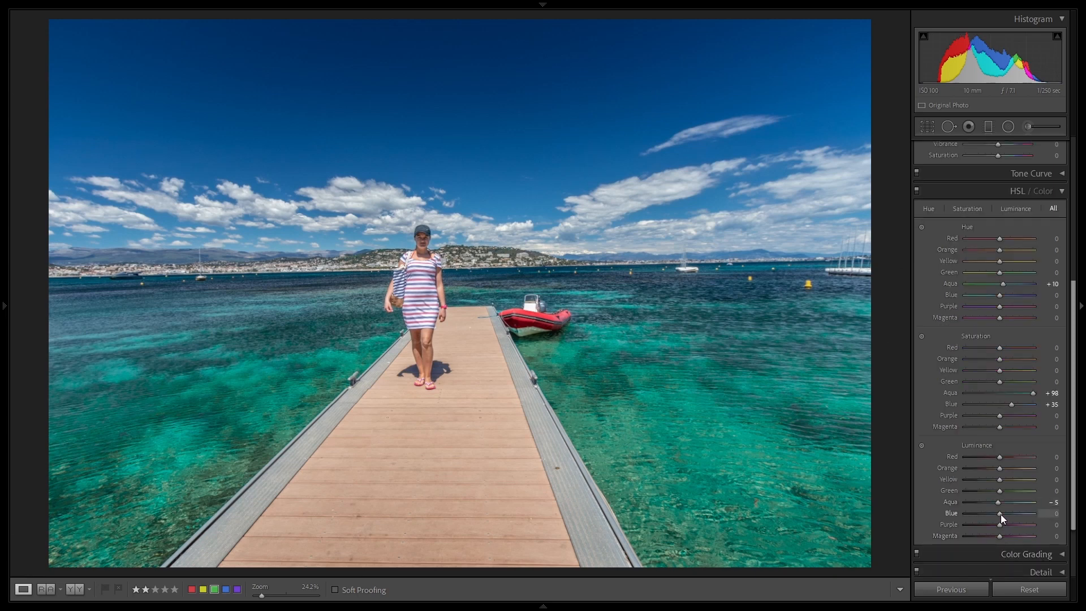
left_click_drag(1000, 514, 1006, 514)
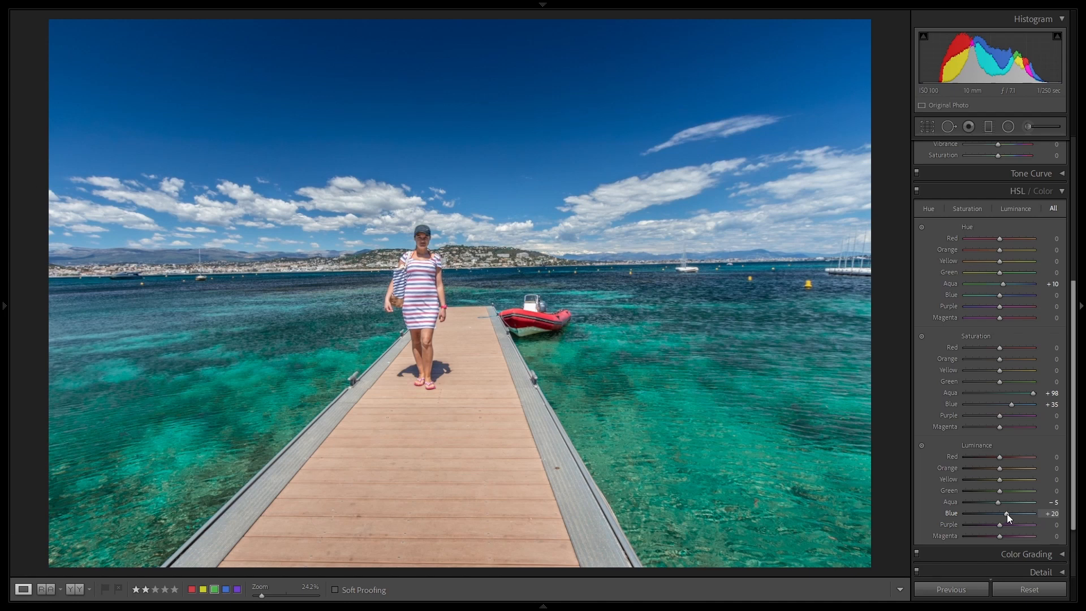
left_click_drag(998, 502, 1018, 513)
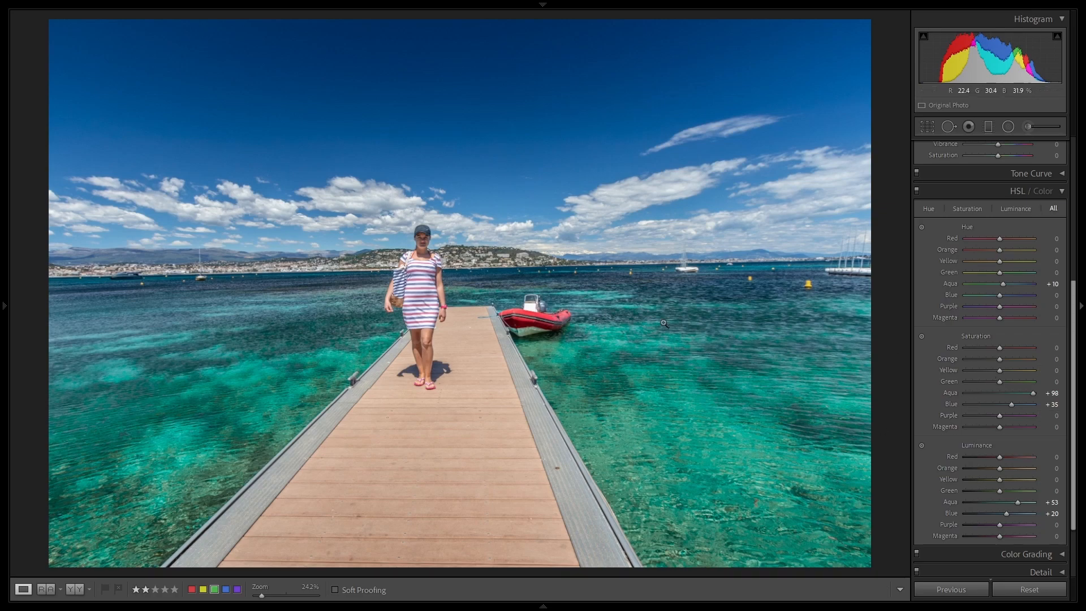
- Inspect the red boat up close, and set the red saturation to +50 and the red luminance to -20
left_click(543, 331)
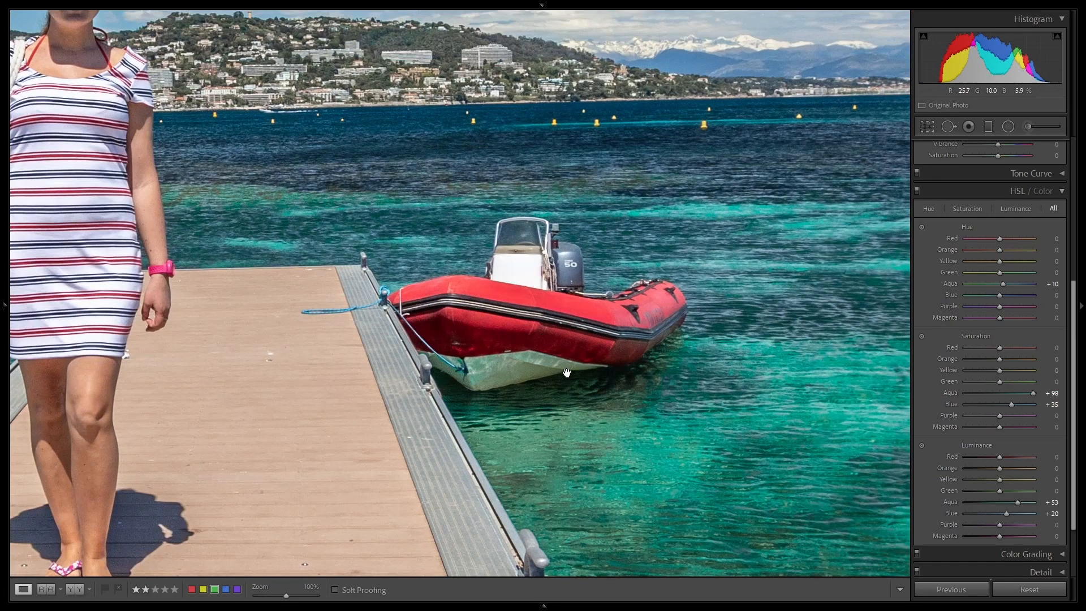
left_click(568, 334)
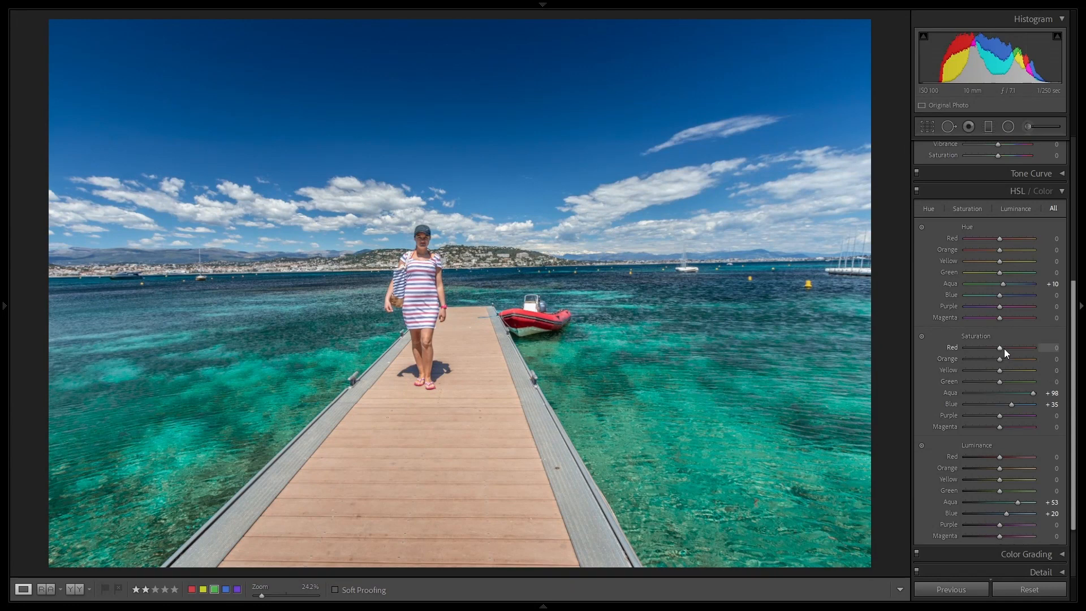
left_click_drag(1002, 348, 1028, 351)
mouse_move(1000, 456)
left_mouse_down()
mouse_move(1016, 454)
mouse_move(991, 456)
left_mouse_up()
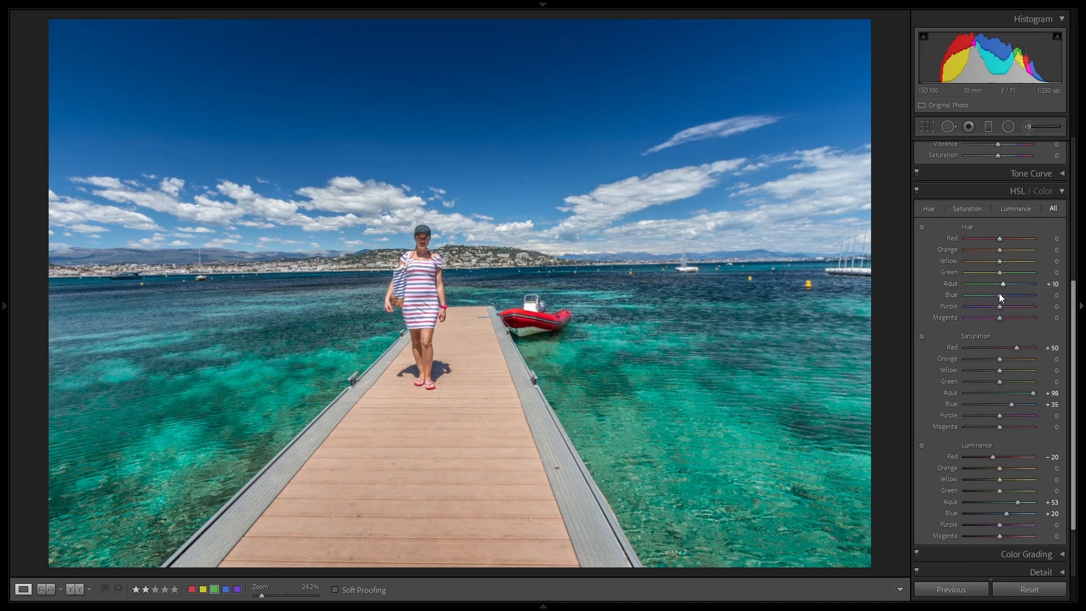
- Try shifting the green hue and reset it, and raise the green luminance to +72
left_click_drag(1000, 273, 1020, 280)
double_click(1007, 274)
left_click_drag(999, 491, 1055, 493)
left_click_drag(983, 490, 1024, 493)
- Compare the edited pier photo with its neighbouring copy that has no HSL adjustments, and return to the edited one
mouse_move(430, 606)
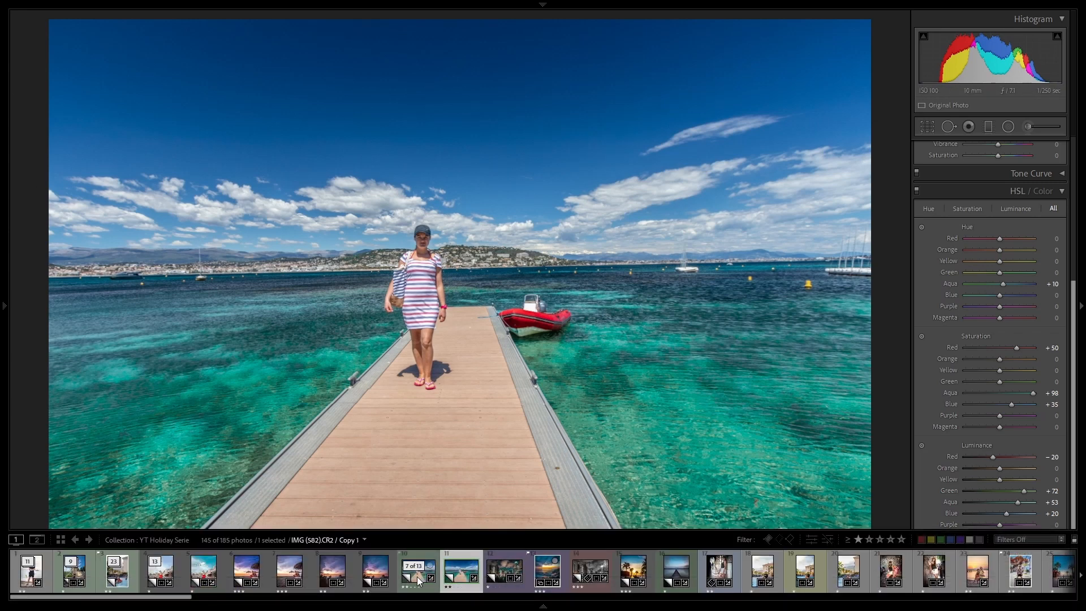
left_click(417, 575)
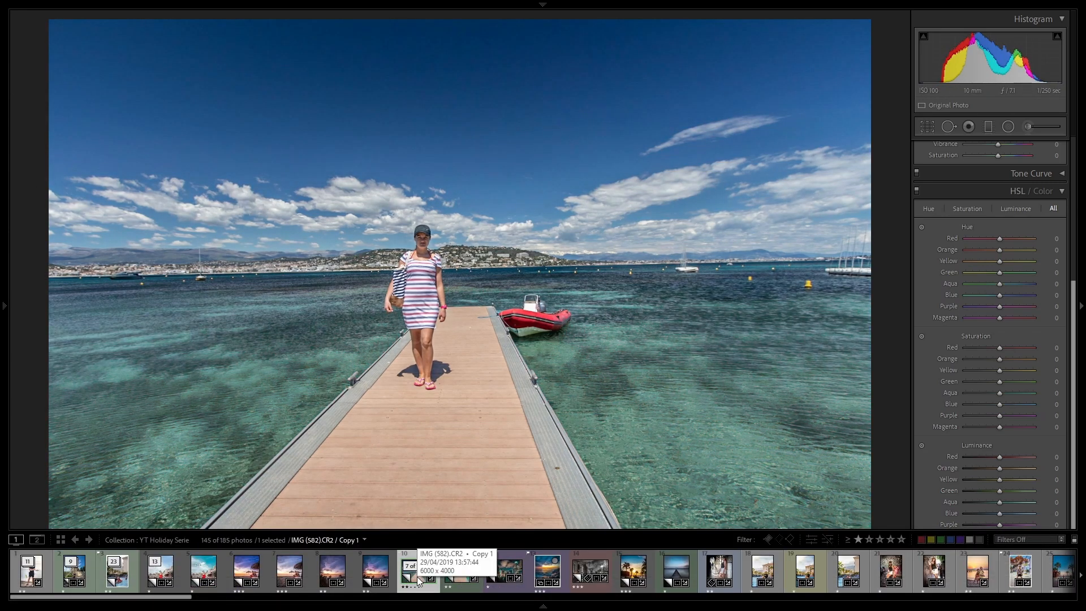
left_click(463, 579)
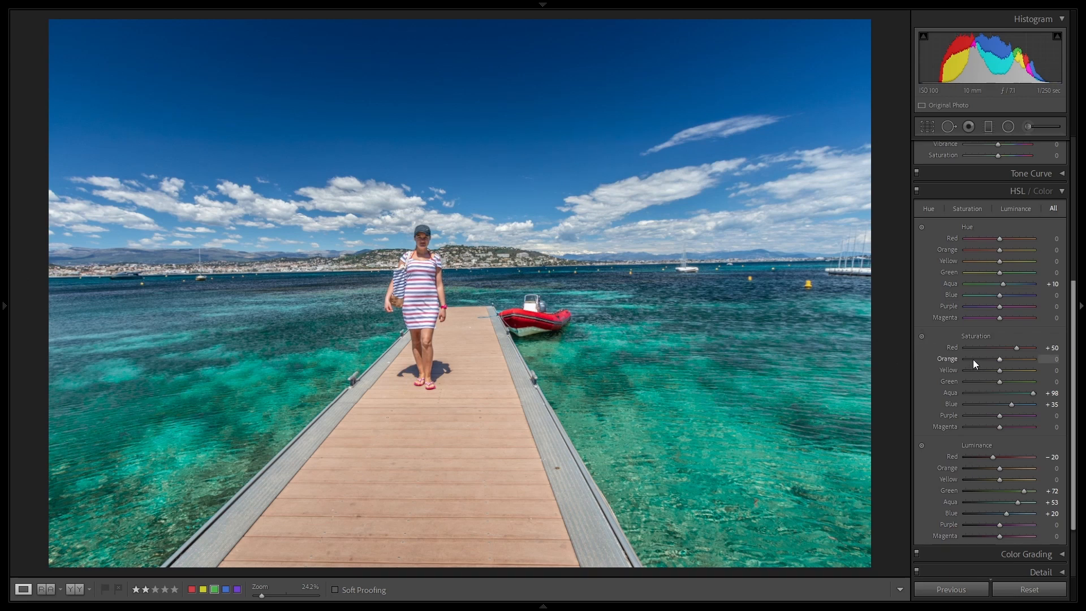
- Try raising the global saturation and a vibrance of +39 on the pier photo, and reset both
scroll(982, 356, "up", 3)
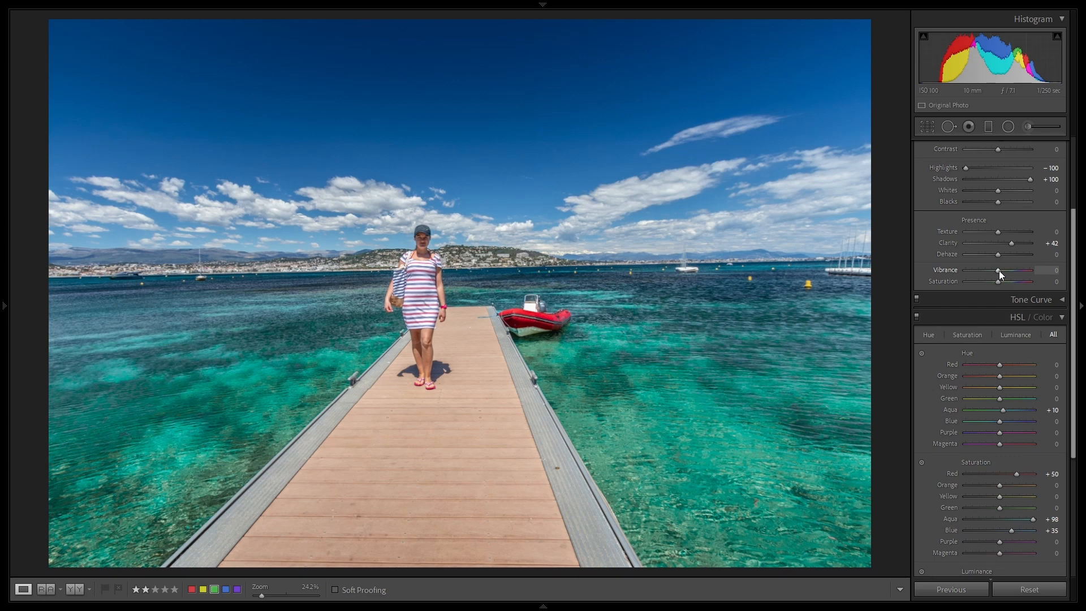
left_click_drag(999, 280, 1010, 272)
double_click(1014, 281)
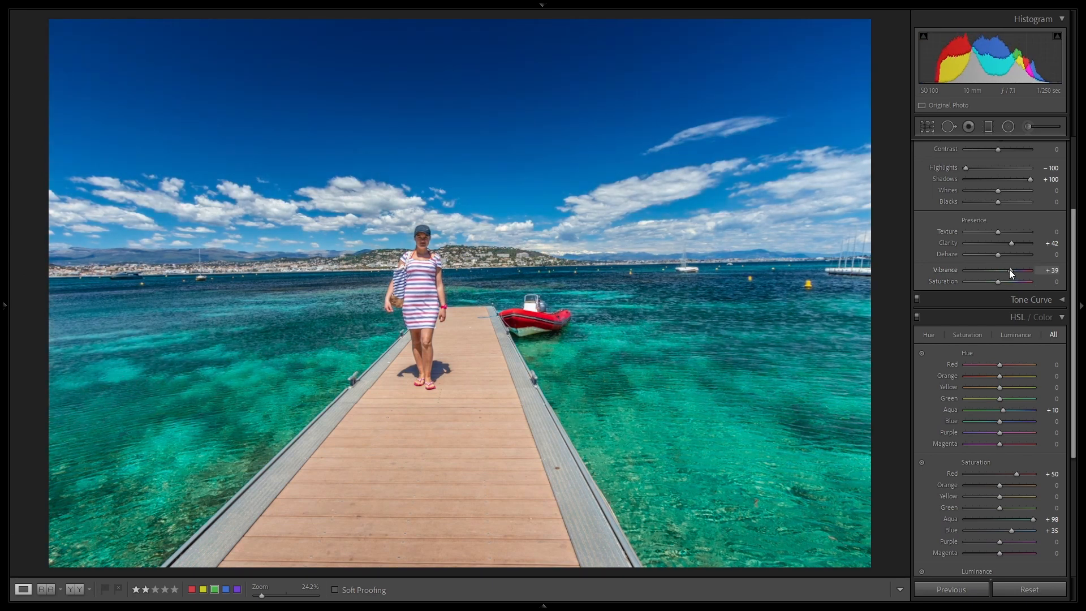
double_click(1009, 269)
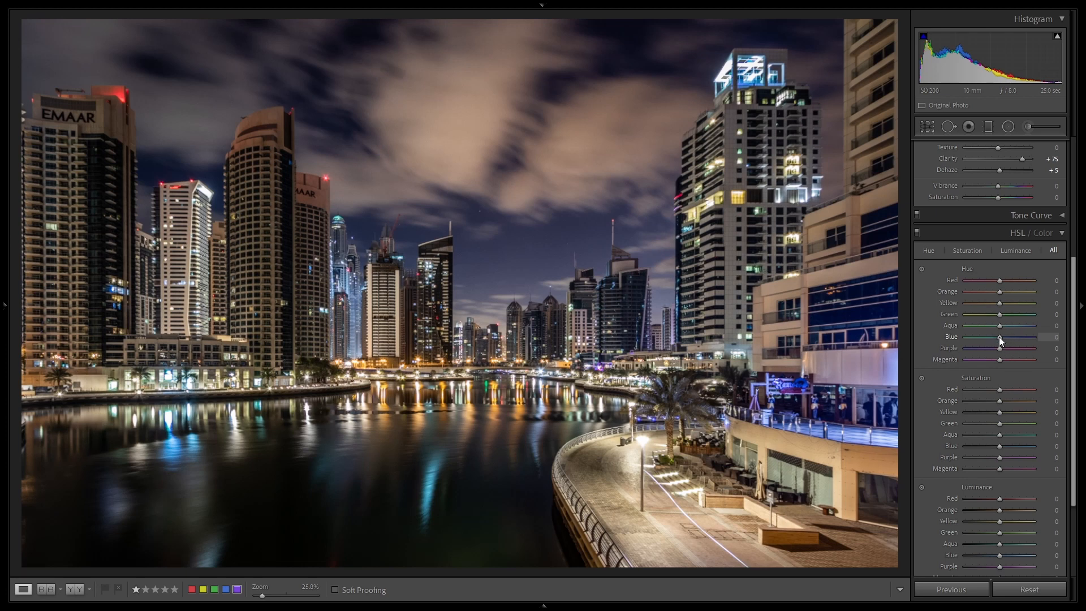
- Turn the night cityscape teal with blue, purple and magenta hues of -100, and set the purple and magenta saturation to -100
left_click_drag(999, 337, 946, 337)
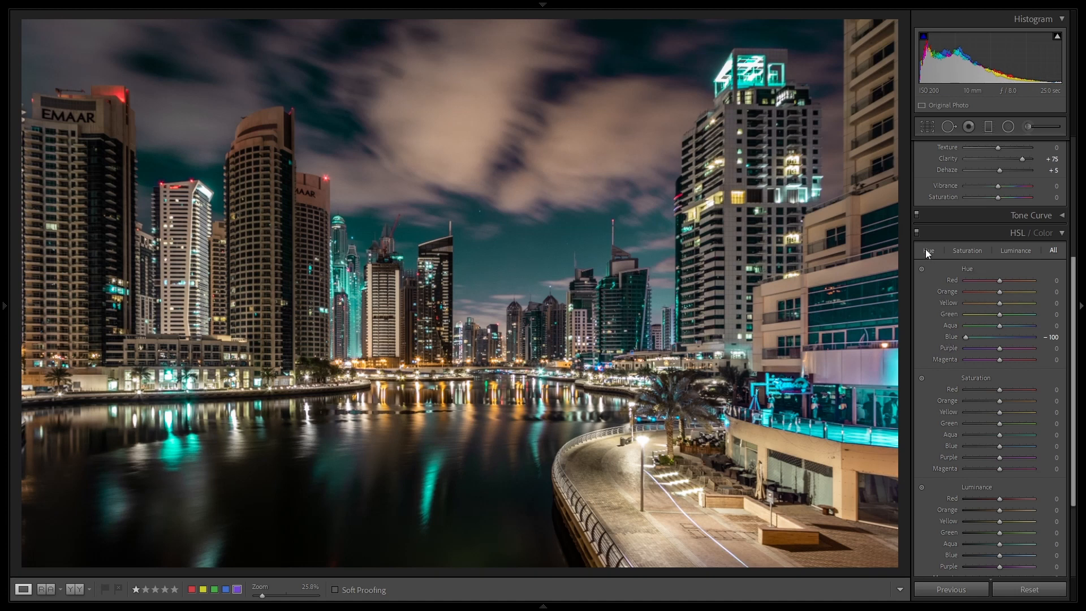
left_click(918, 232)
left_click(918, 232)
left_click_drag(997, 346, 942, 360)
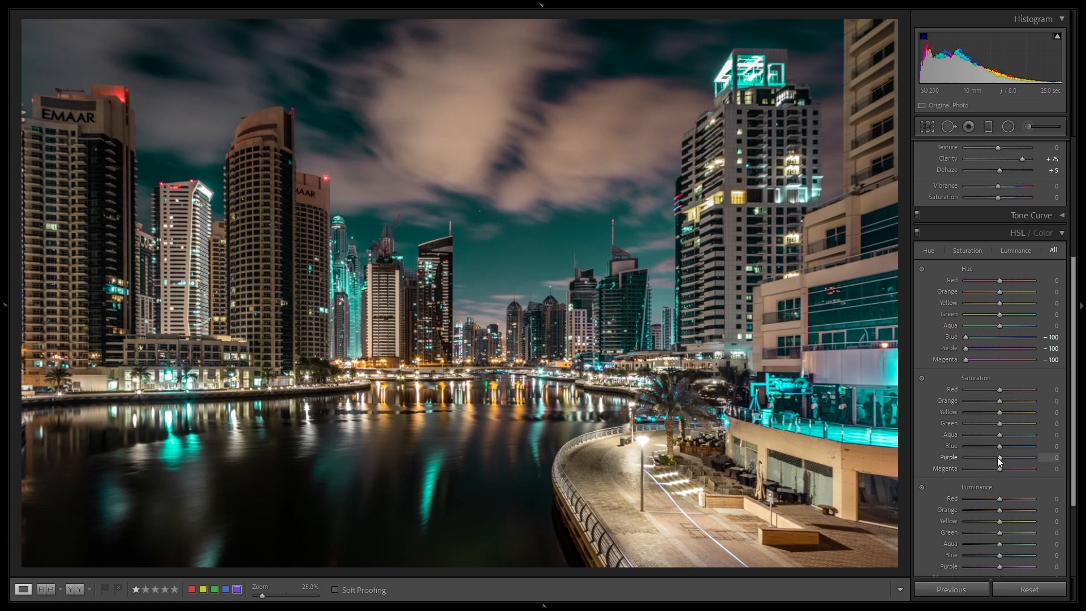
left_click_drag(997, 457, 891, 453)
left_click_drag(998, 469, 967, 468)
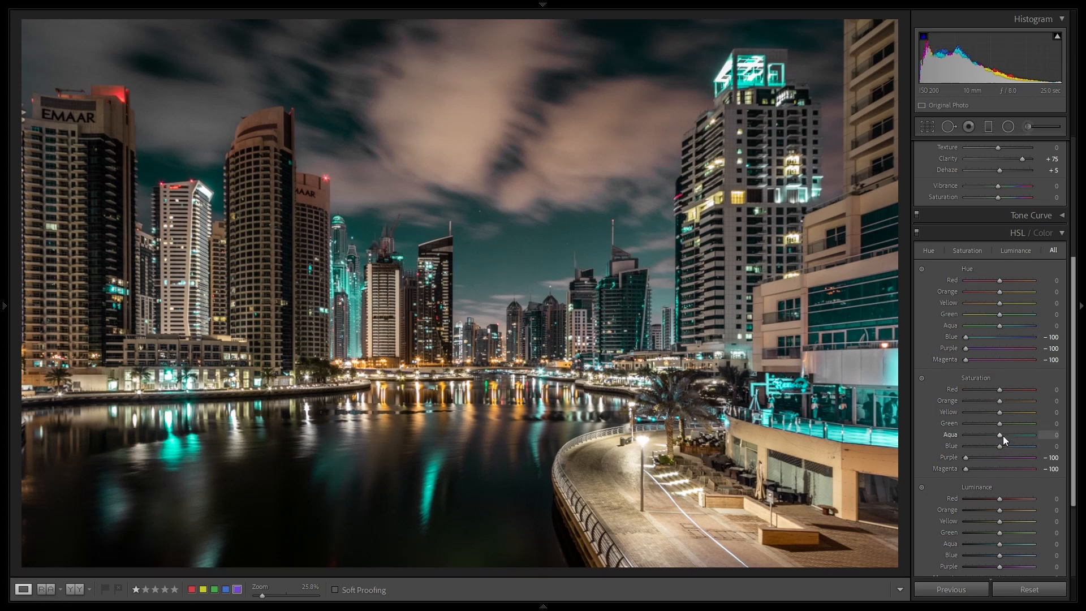
- Set the aqua saturation to +18, blue saturation to +20 and yellow saturation to +27, and raise the blue luminance to +30
mouse_move(999, 434)
left_mouse_down()
mouse_move(928, 435)
mouse_move(1019, 434)
mouse_move(922, 438)
mouse_move(1077, 444)
mouse_move(928, 436)
mouse_move(1077, 442)
mouse_move(952, 437)
mouse_move(1006, 434)
left_mouse_up()
mouse_move(1000, 446)
left_mouse_down()
mouse_move(1041, 446)
mouse_move(990, 449)
mouse_move(1006, 451)
left_mouse_up()
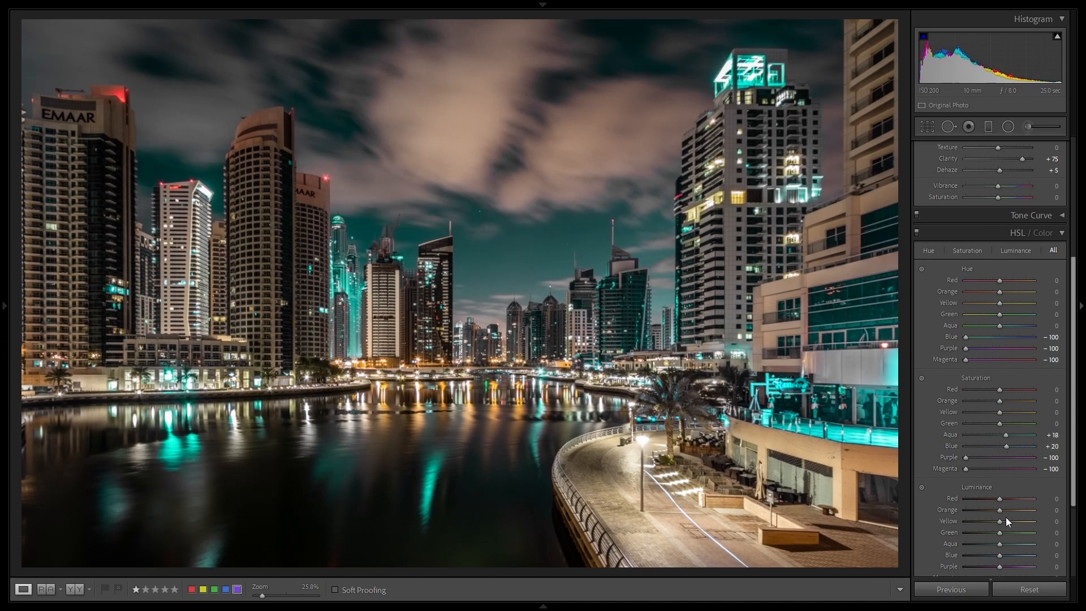
left_click_drag(999, 556, 1010, 556)
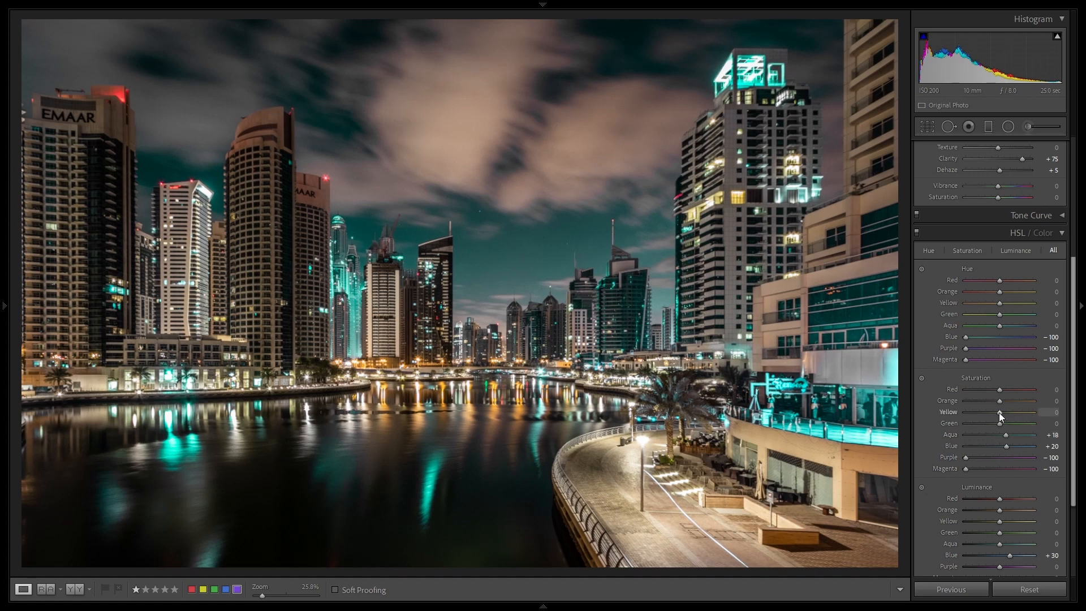
left_click_drag(1016, 414, 1046, 412)
- Compare the night cityscape without and with its HSL adjustments, leaving them switched on
scroll(970, 357, "up", 3)
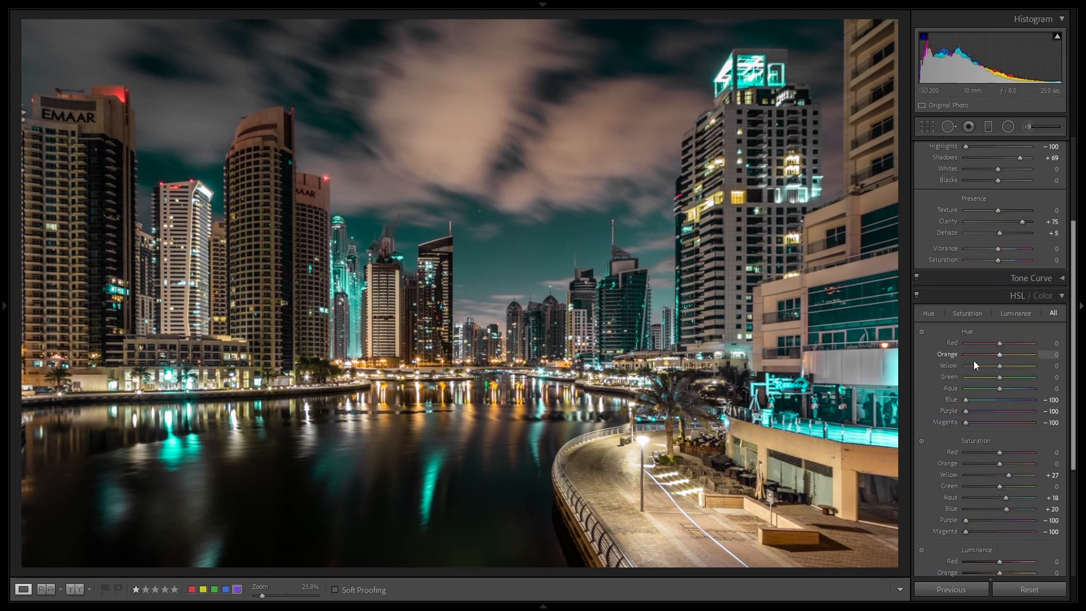
left_click(916, 294)
left_click(917, 294)
left_click(916, 295)
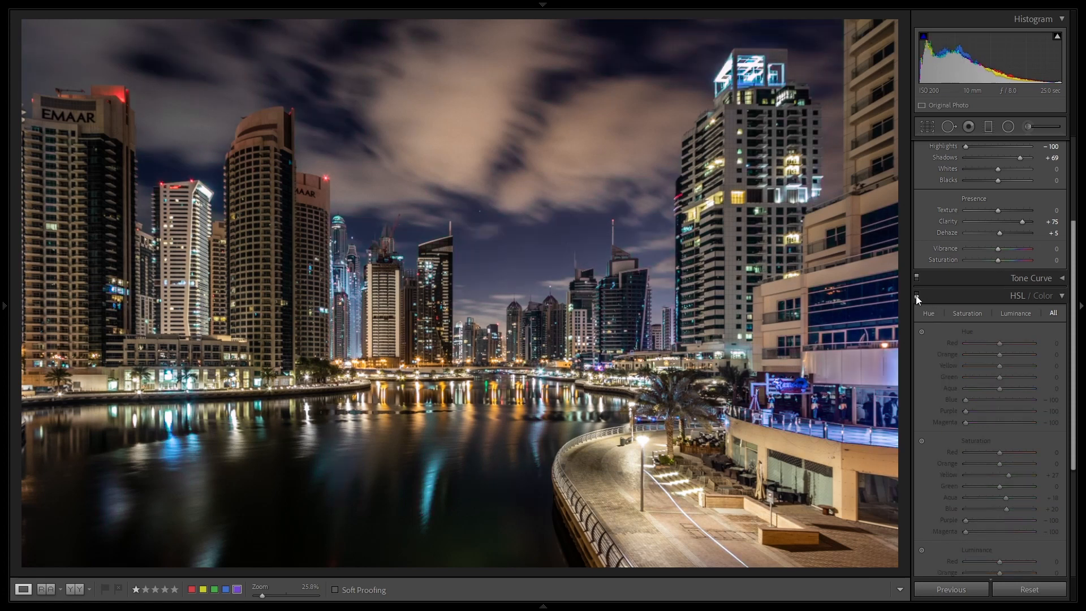
left_click(916, 295)
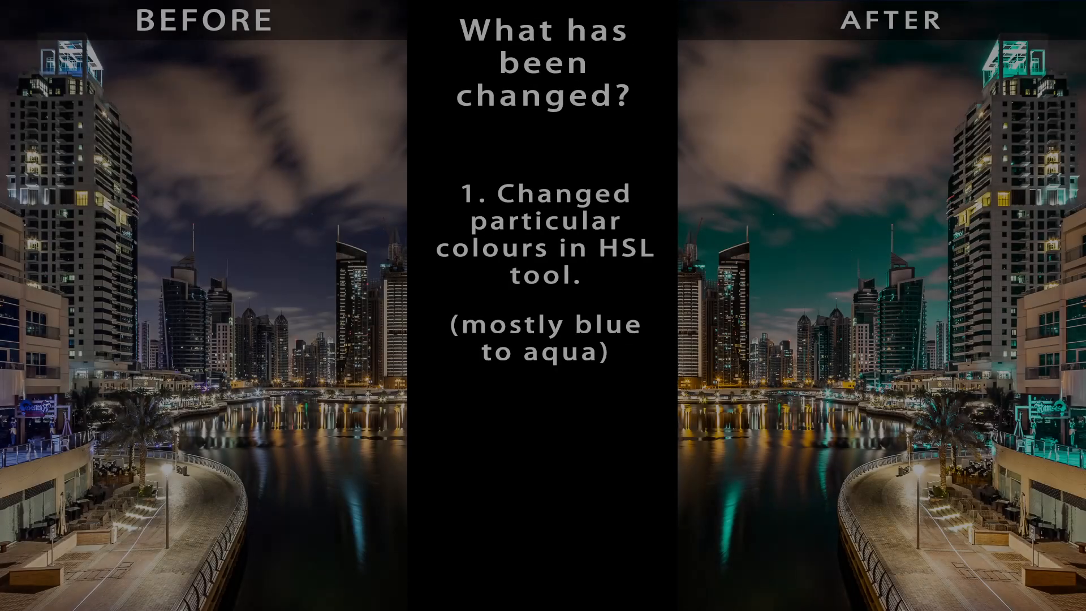